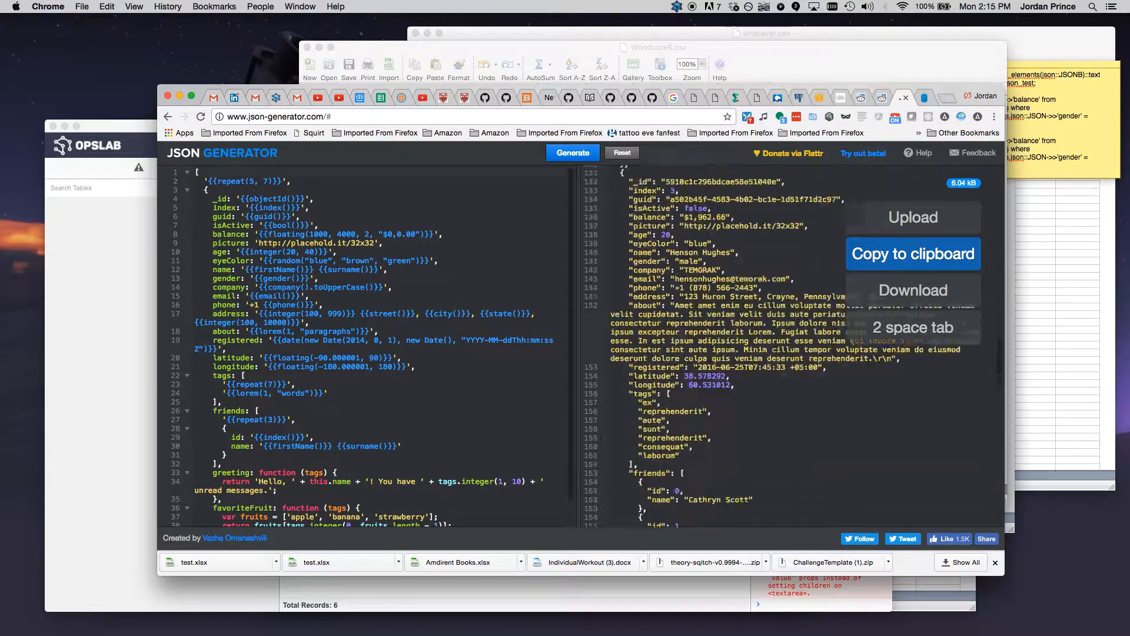
# Examine the generated JSON array from its first to its last record, and the cell below the json header in Workbook6.csv
pyautogui.scroll(20, 652, 238)
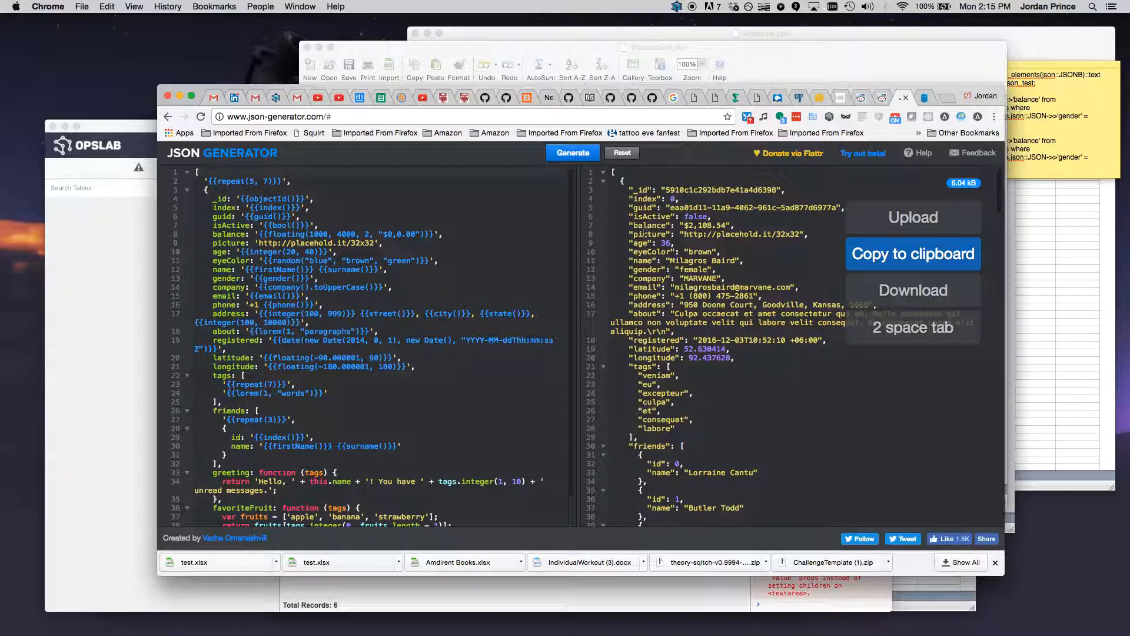
pyautogui.click(645, 226)
pyautogui.scroll(-2, 707, 324)
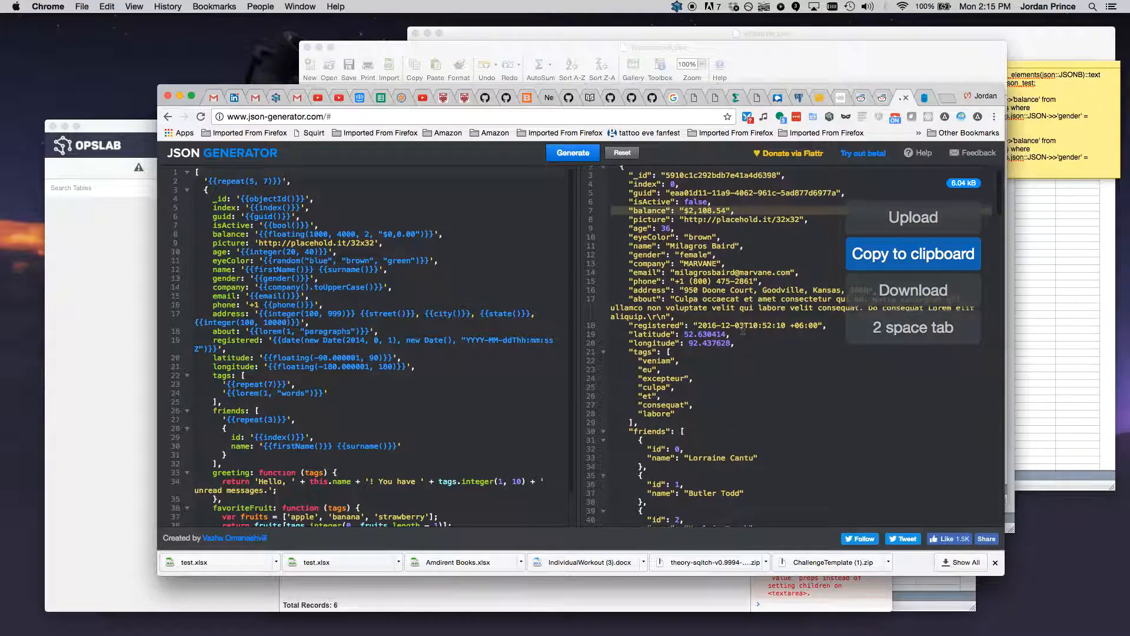
pyautogui.scroll(-1, 706, 294)
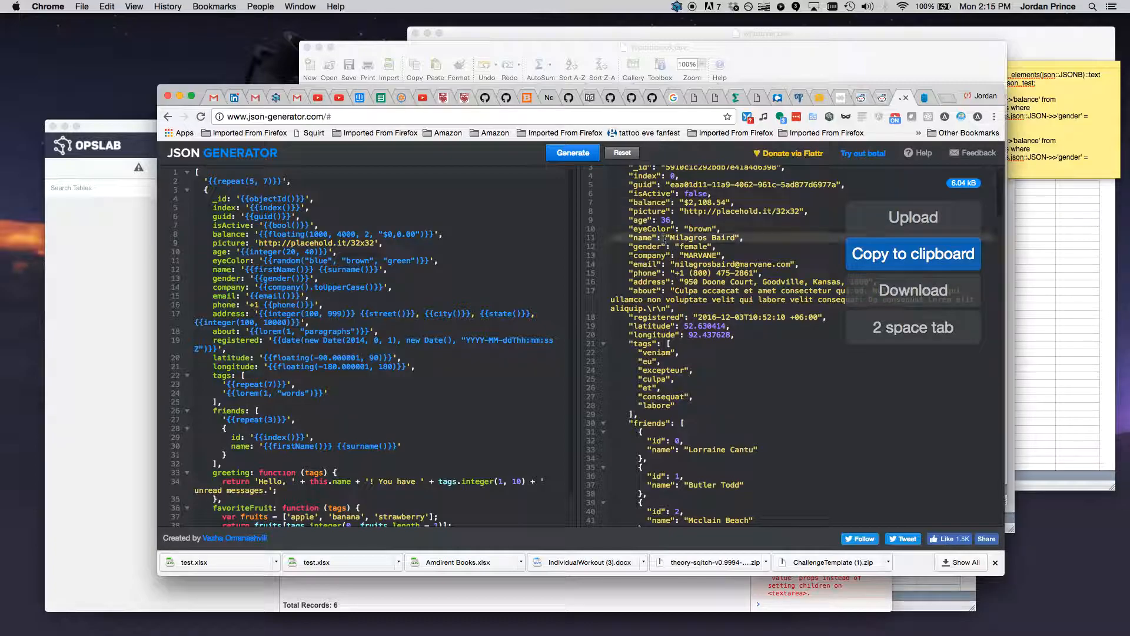
pyautogui.scroll(2, 669, 238)
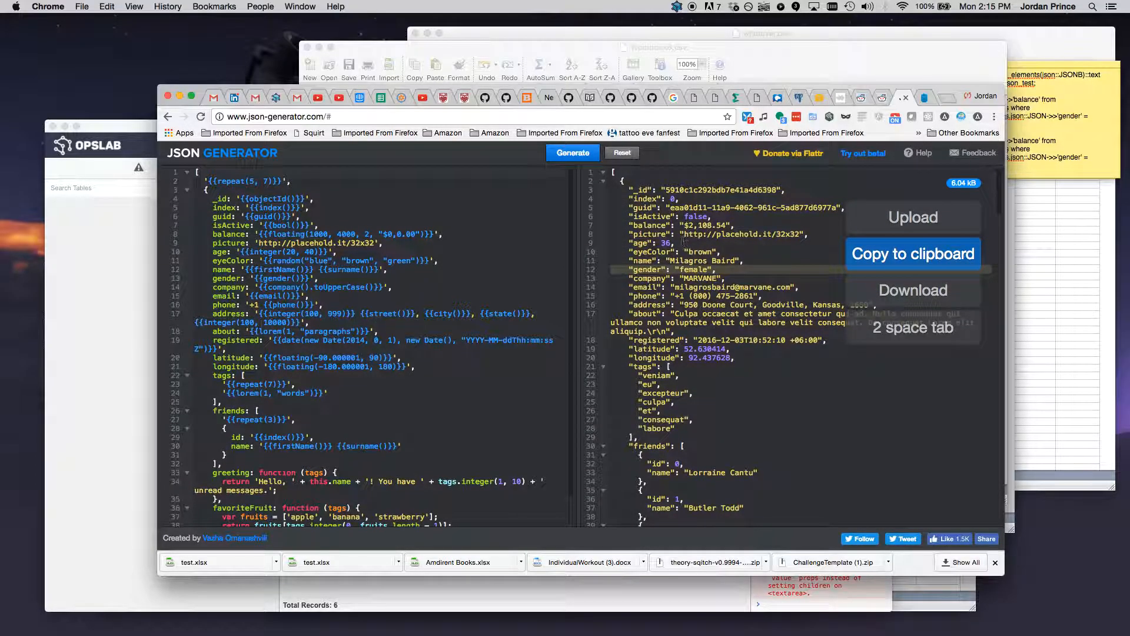
pyautogui.click(669, 227)
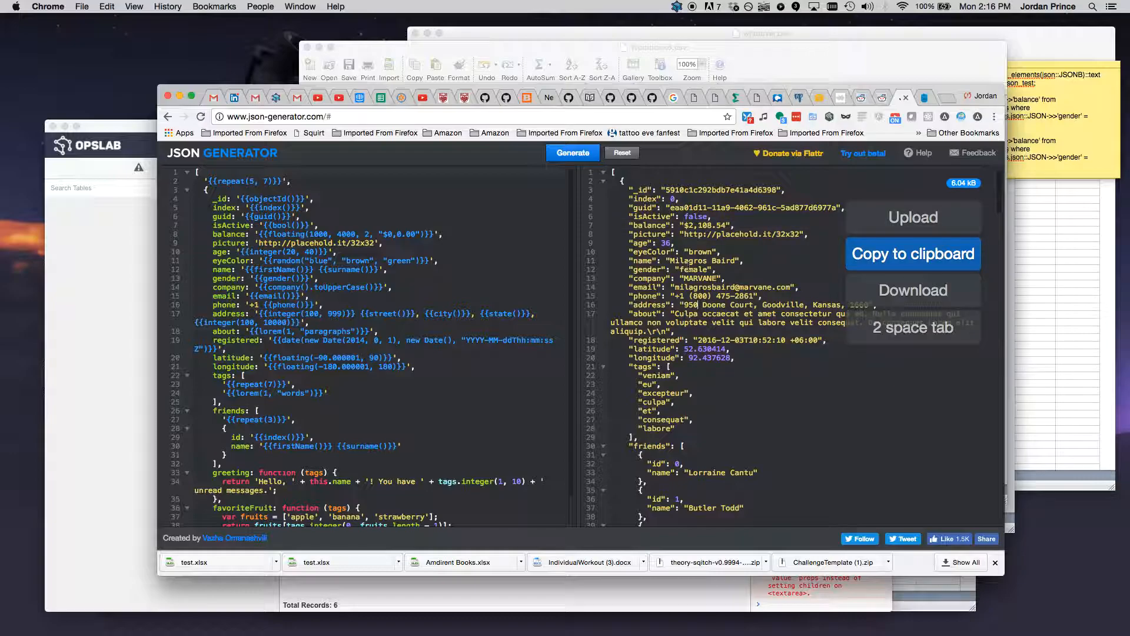
pyautogui.click(719, 225)
pyautogui.scroll(-20, 613, 172)
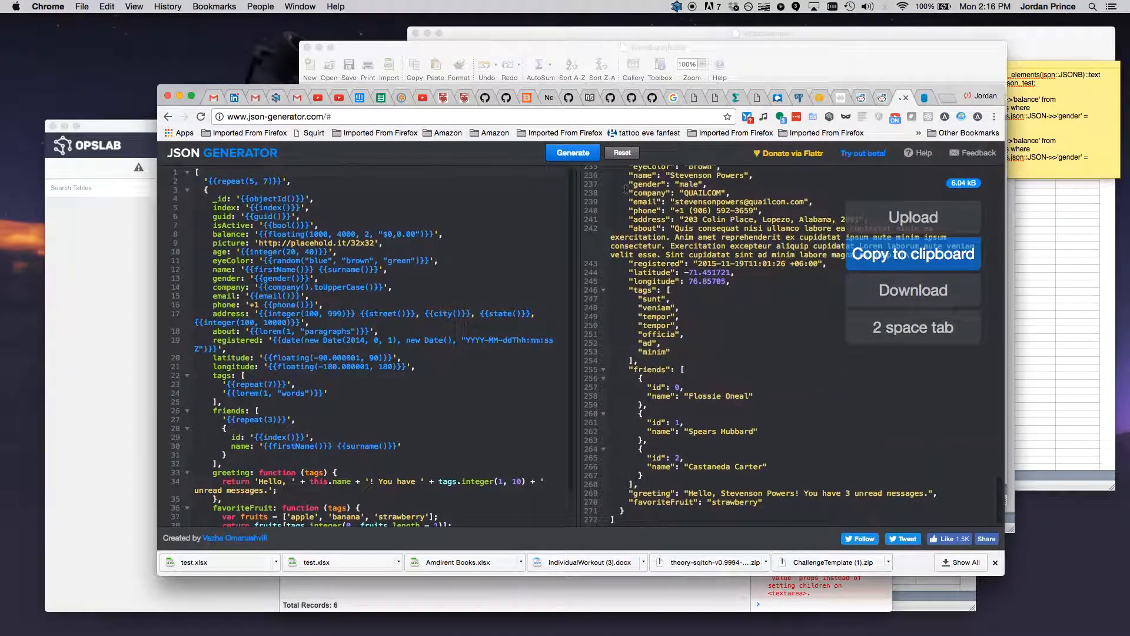
pyautogui.click(591, 45)
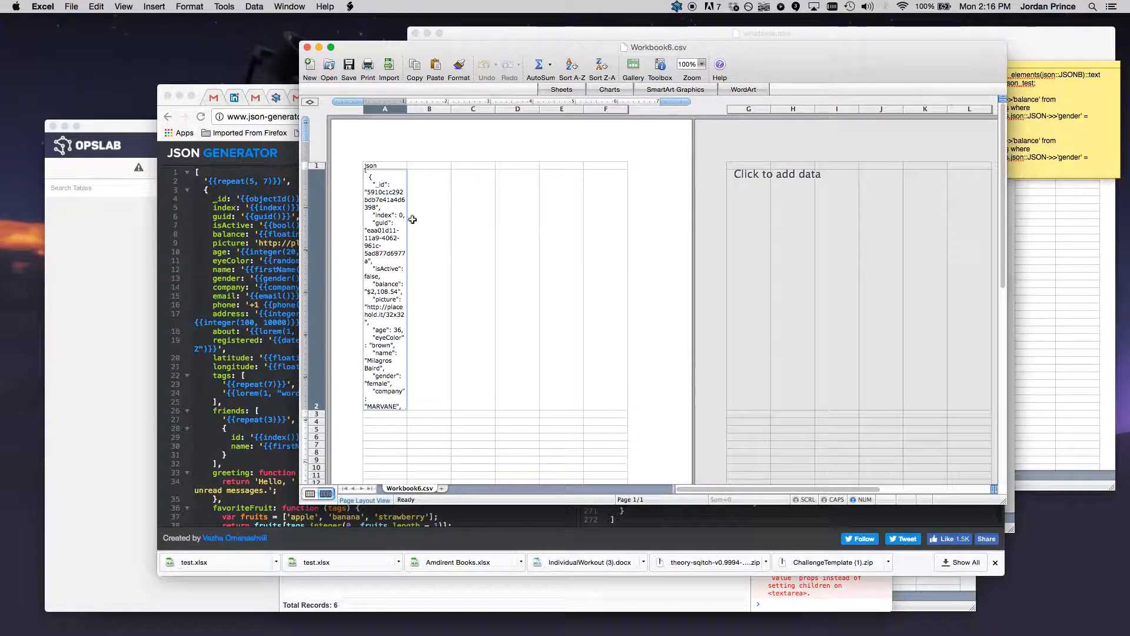
pyautogui.click(436, 197)
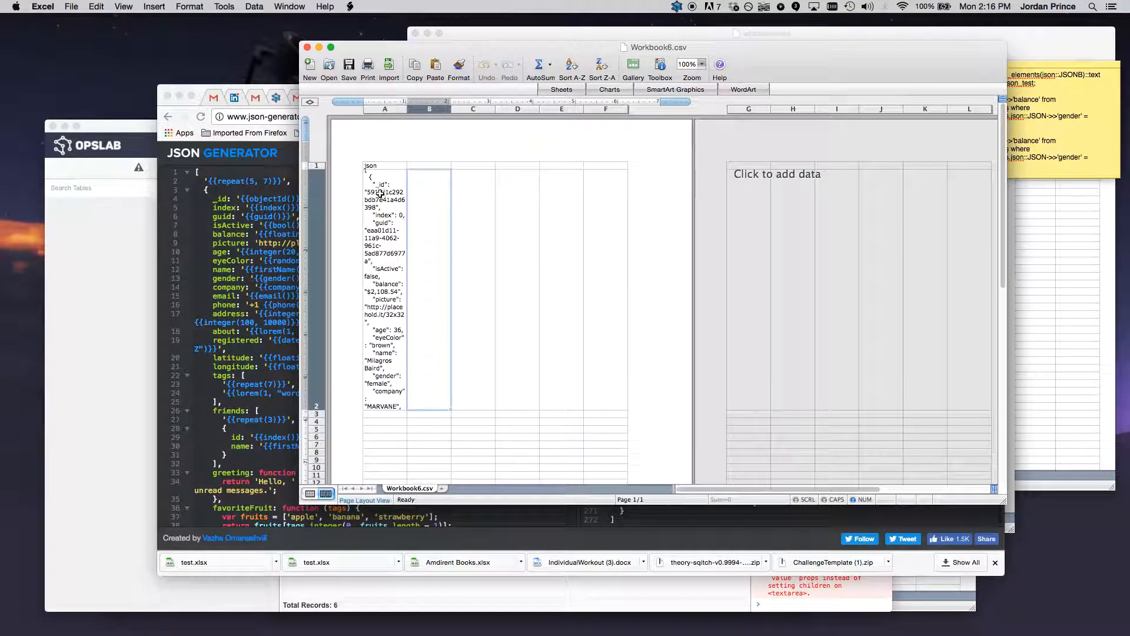
# Switch back to JSON Generator in Chrome and copy the entire generated JSON array, from its first to its last line
pyautogui.click(271, 203)
pyautogui.scroll(7, 685, 217)
pyautogui.scroll(15, 685, 217)
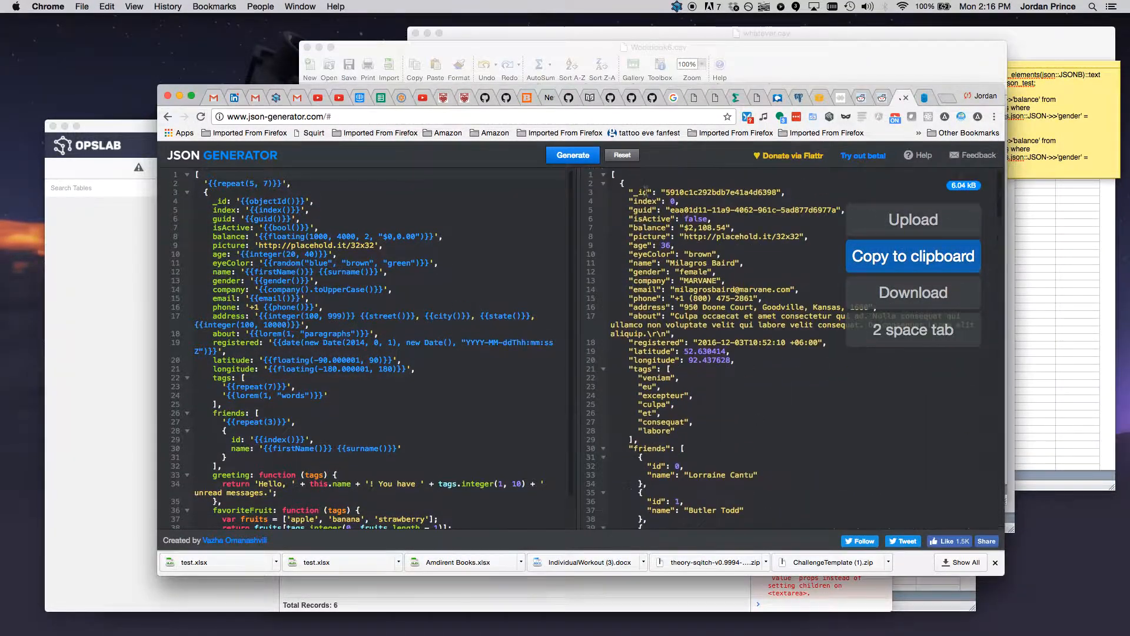
pyautogui.scroll(-10, 616, 179)
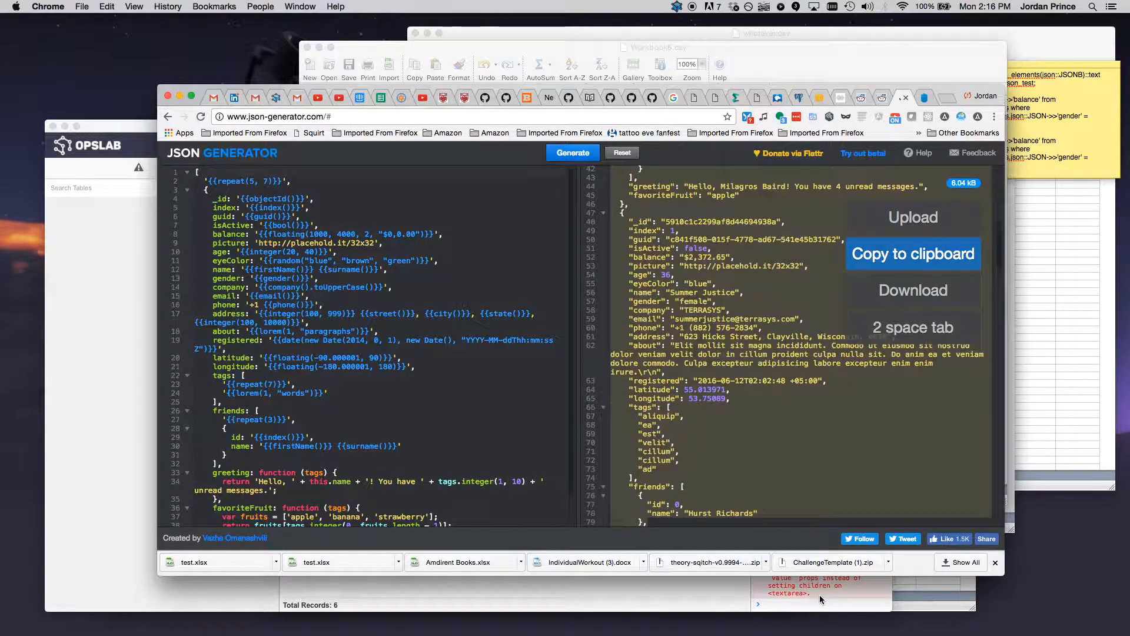
pyautogui.scroll(-15, 802, 436)
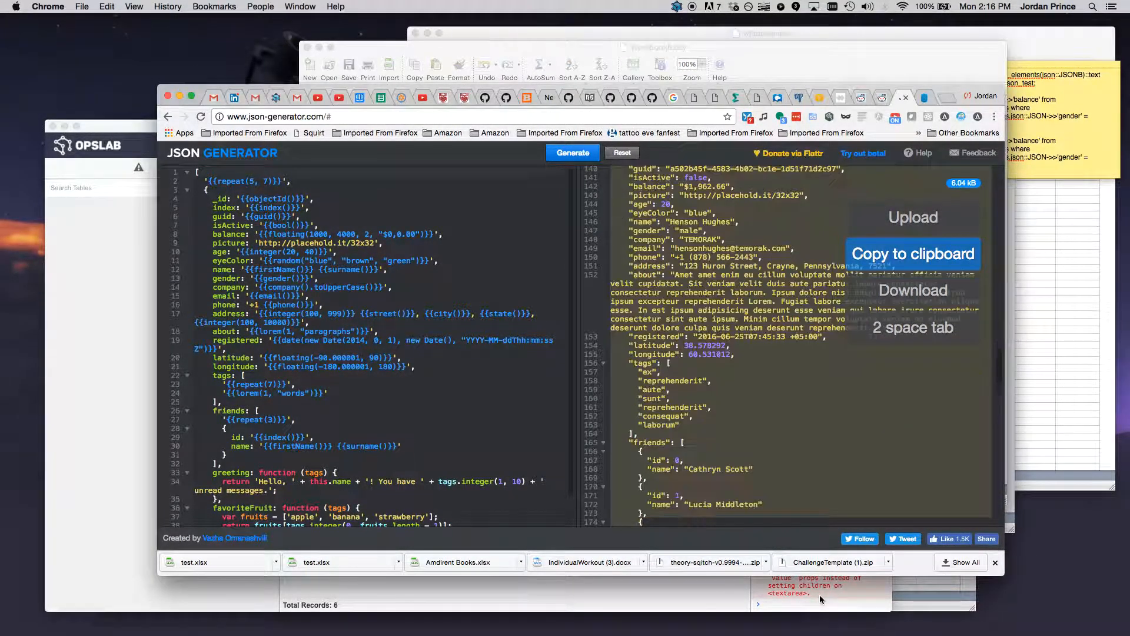
pyautogui.scroll(-5, 802, 436)
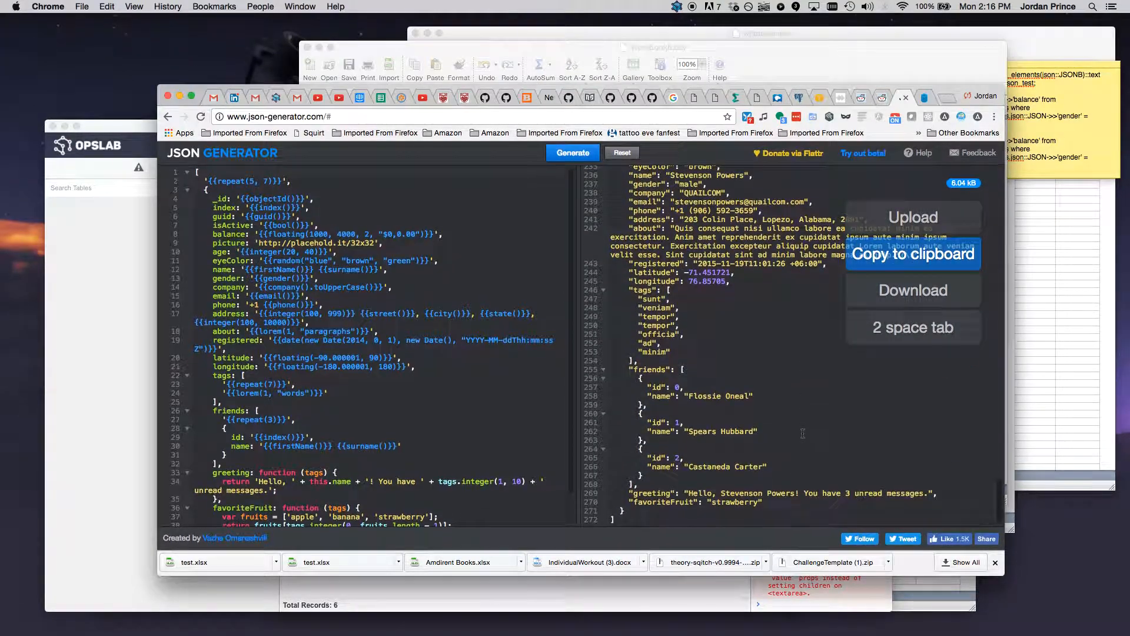
pyautogui.keyDown('shift'); pyautogui.click(714, 484); pyautogui.keyUp('shift')
pyautogui.rightClick(716, 445)
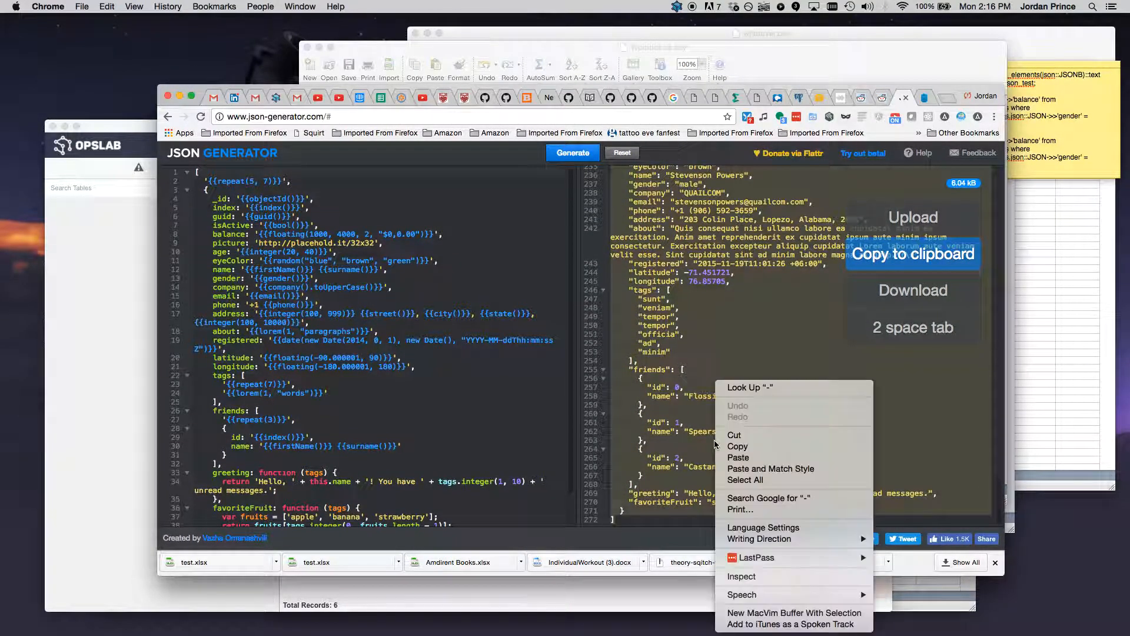
pyautogui.click(743, 446)
# Switch to Excel and review the full JSON text held in cell A2 of Workbook6.csv
pyautogui.click(483, 56)
pyautogui.click(383, 190)
pyautogui.doubleClick(382, 189)
pyautogui.doubleClick(365, 174)
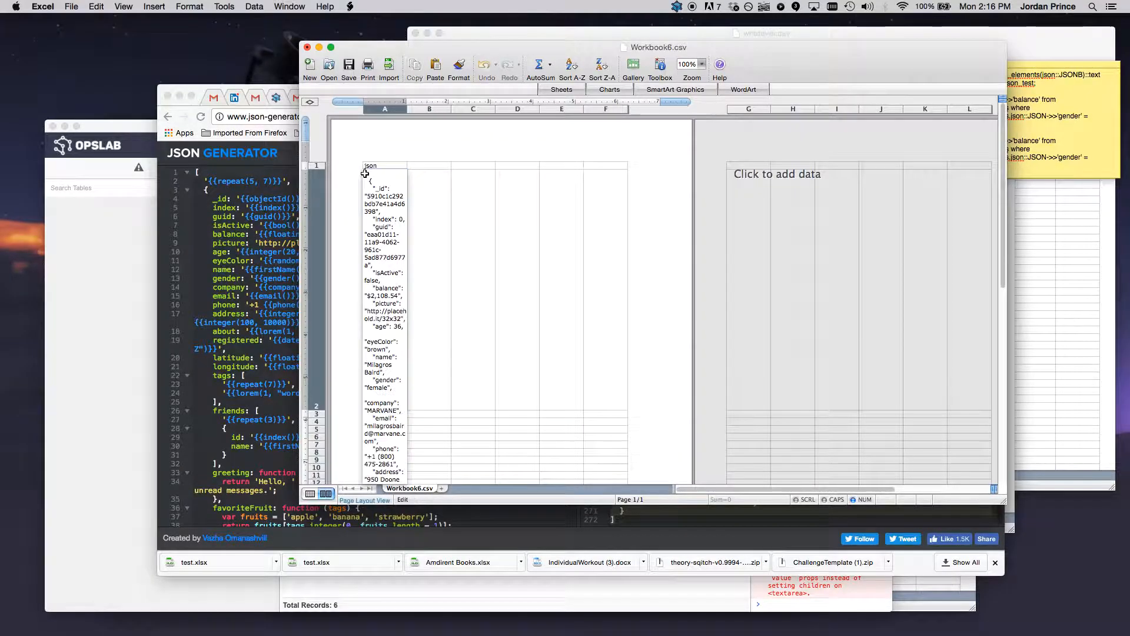
pyautogui.moveTo(383, 215); pyautogui.dragTo(418, 475)
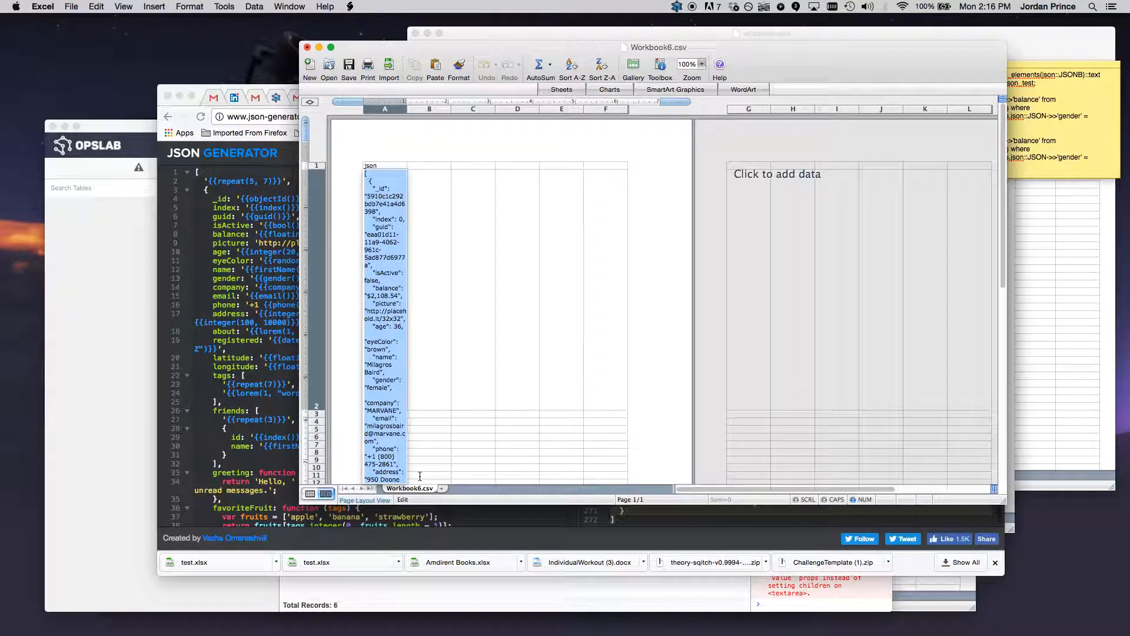
pyautogui.scroll(-10, 410, 406)
pyautogui.scroll(10, 400, 292)
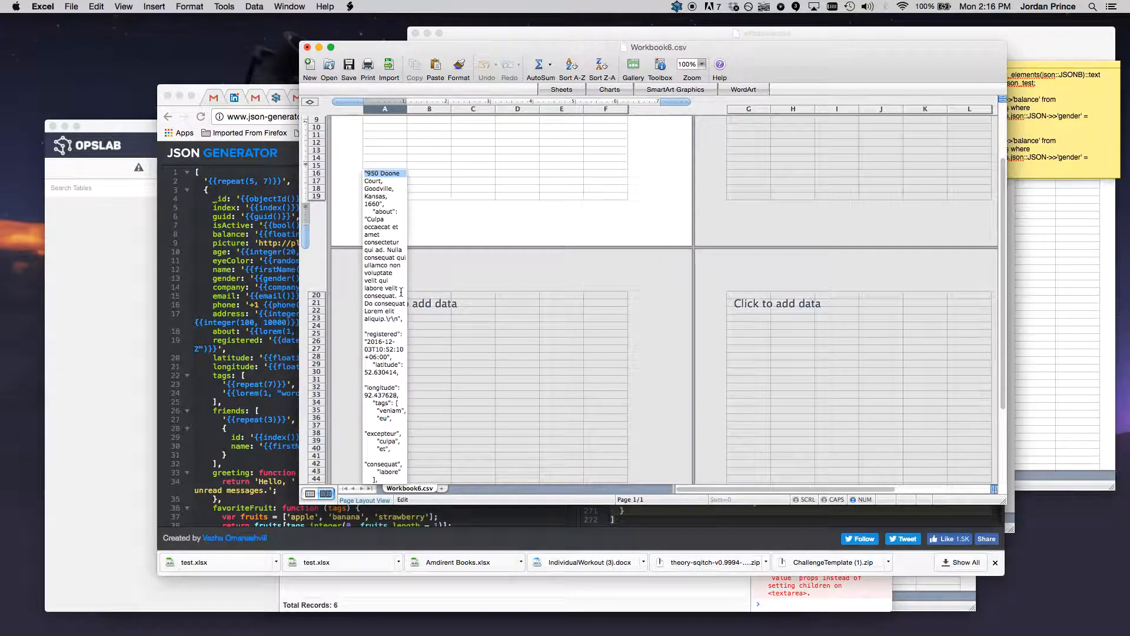
pyautogui.click(503, 230)
pyautogui.click(432, 238)
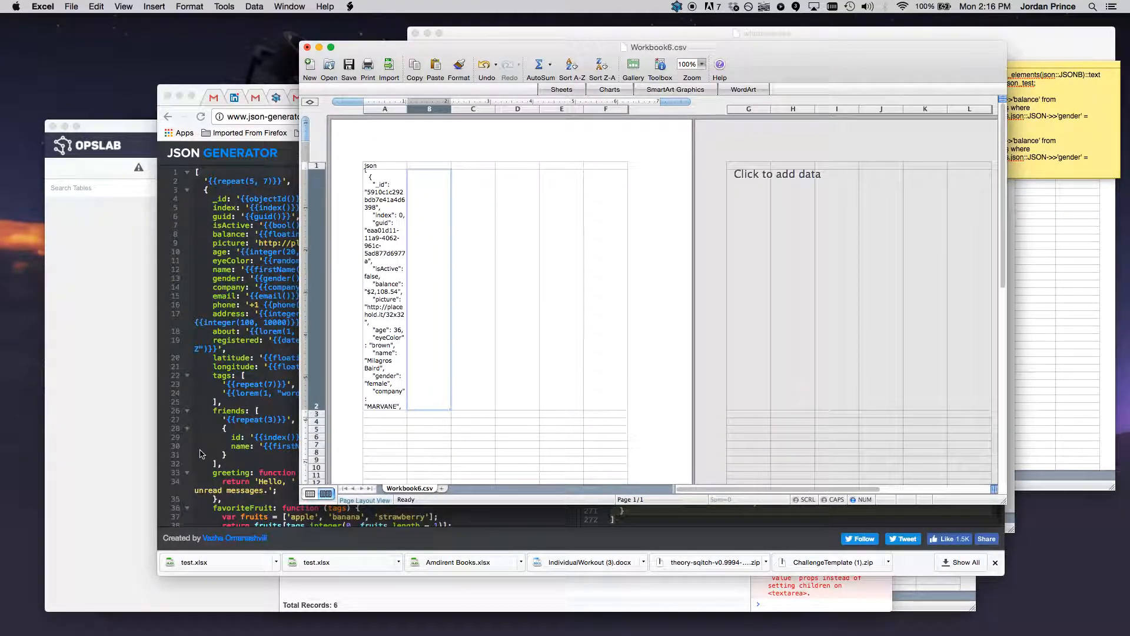
# Switch to OpsLab and show the list of database tables
pyautogui.click(67, 305)
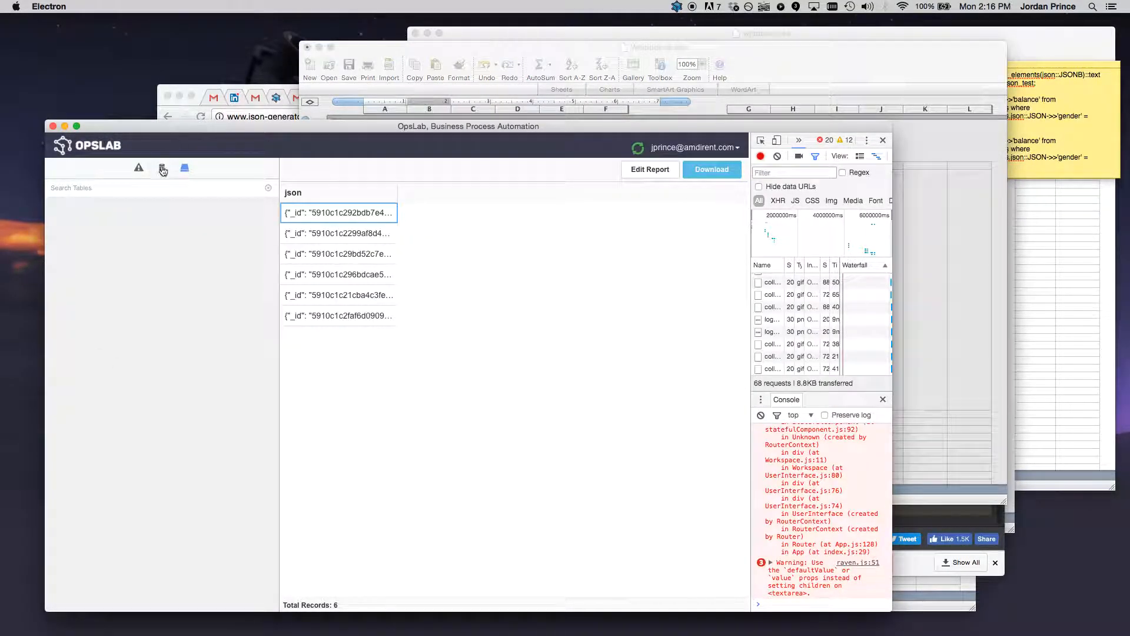
pyautogui.click(163, 170)
pyautogui.click(185, 170)
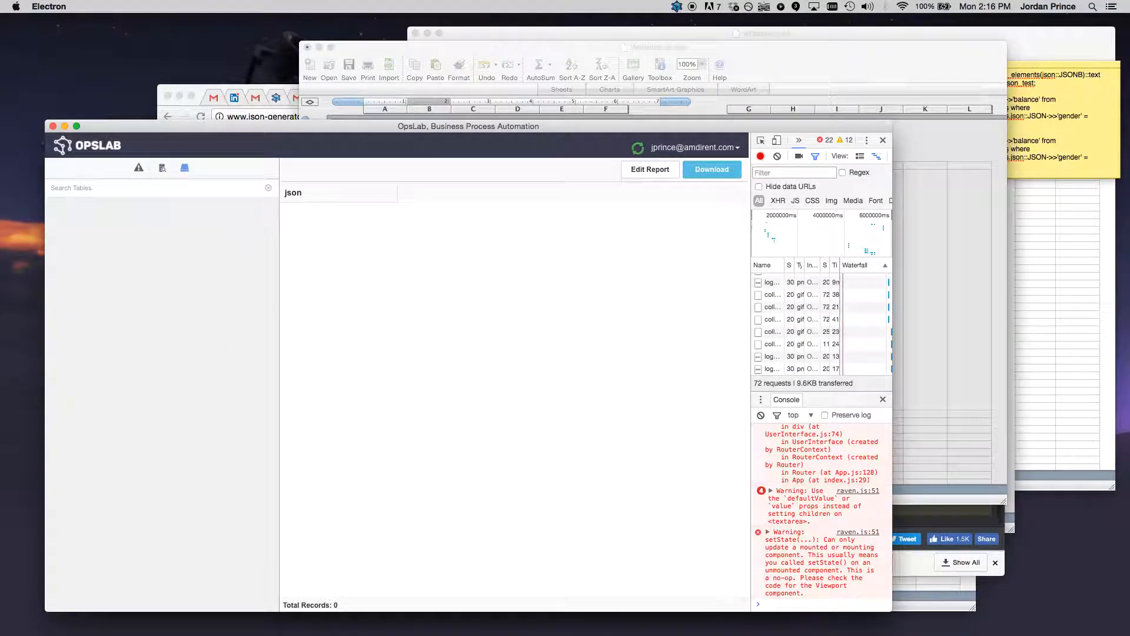
# Switch to Finder and create a folder named json_test inside Documents/OpsLab
pyautogui.press('super+Tab')
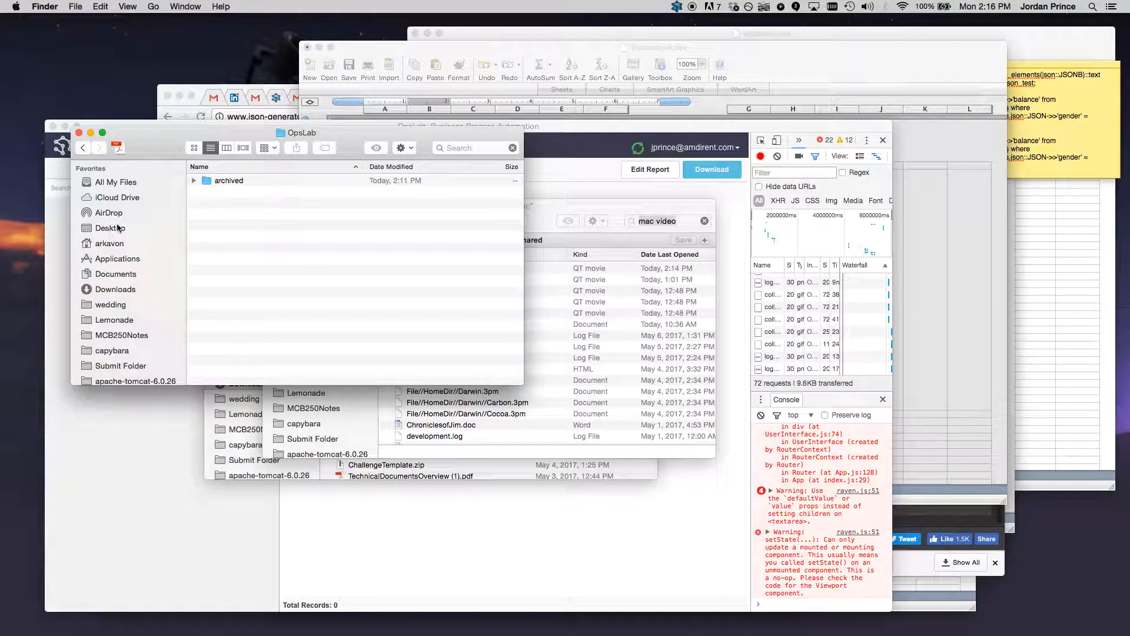
pyautogui.click(133, 274)
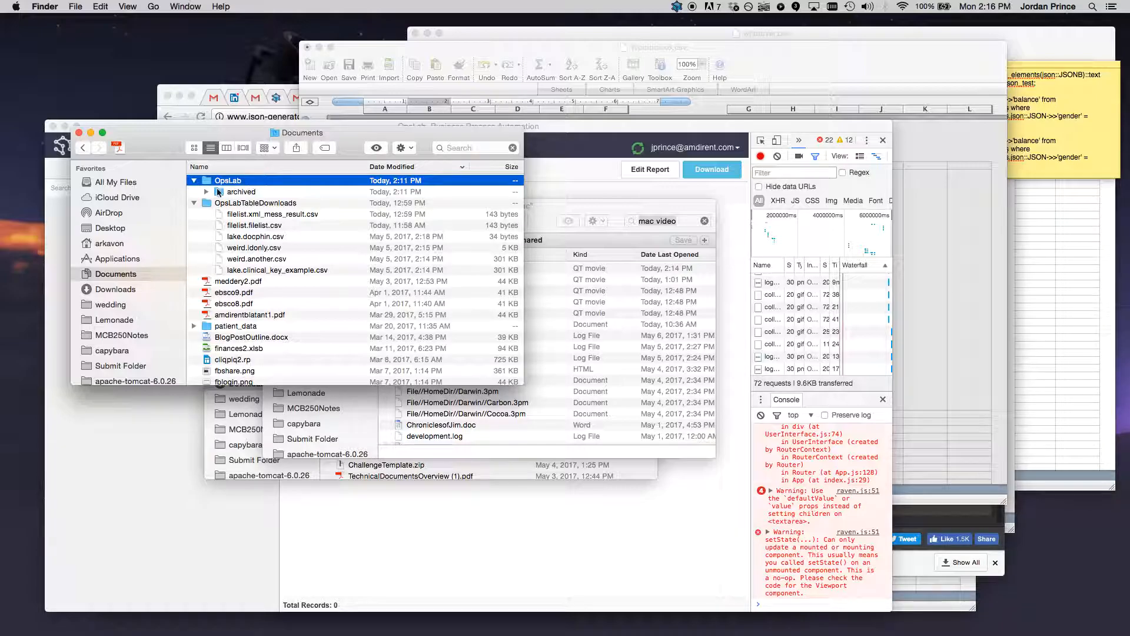
pyautogui.doubleClick(274, 180)
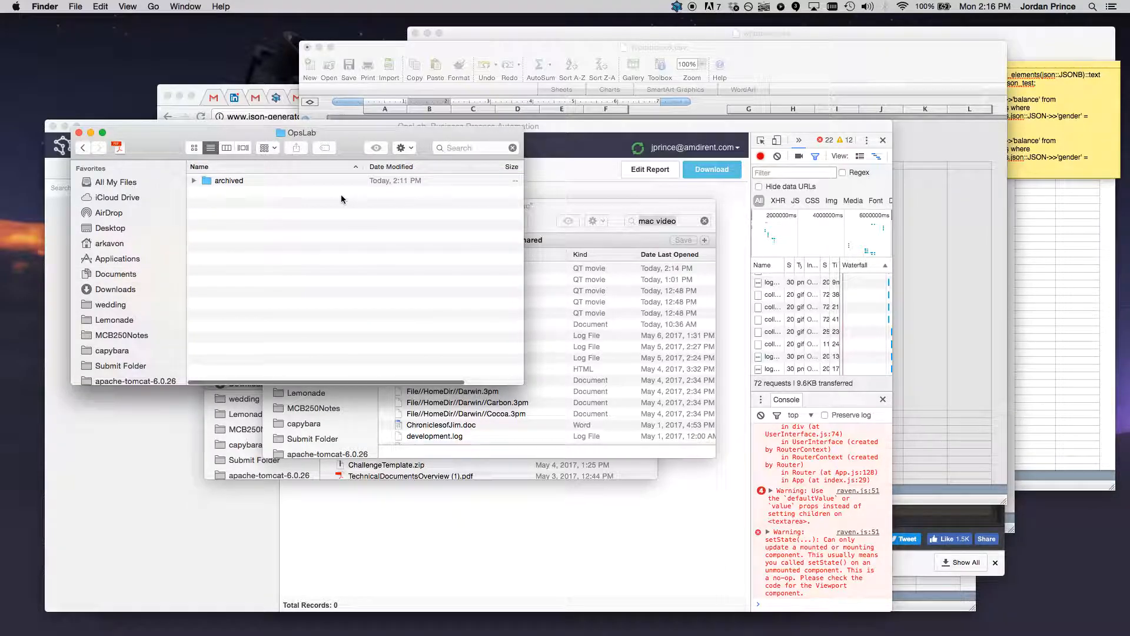
pyautogui.click(403, 148)
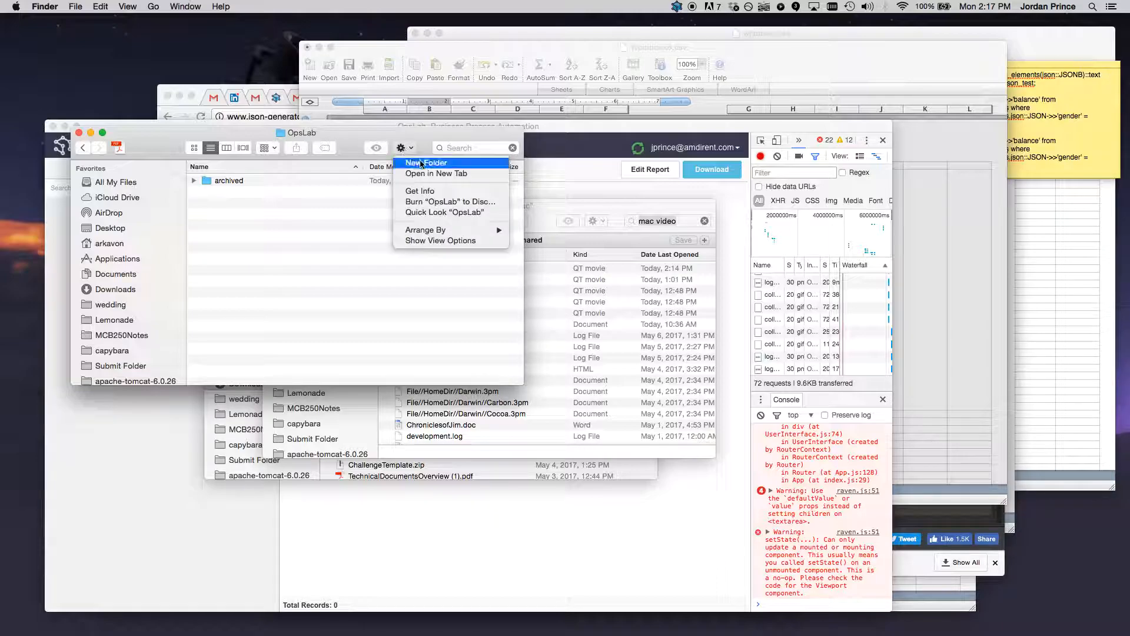
pyautogui.click(421, 163)
pyautogui.write('json_test')
pyautogui.press('Return')
# Switch to Excel and save the workbook as Workbook6.csv, in Comma Separated Values format, into the OpsLab/json_test folder
pyautogui.click(921, 224)
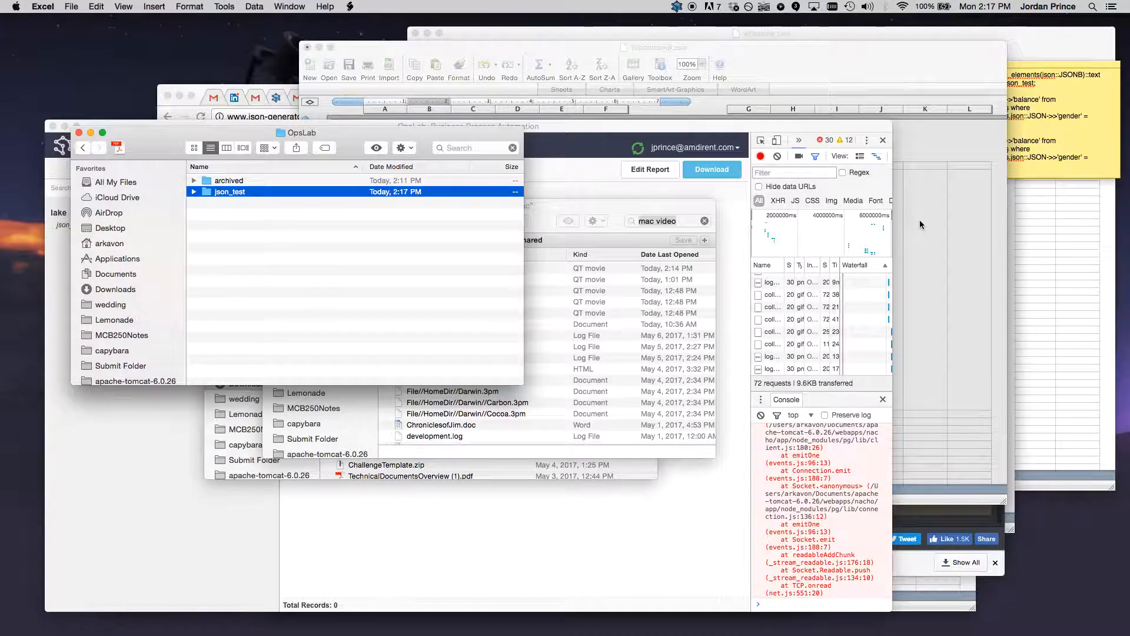
pyautogui.click(80, 6)
pyautogui.click(89, 101)
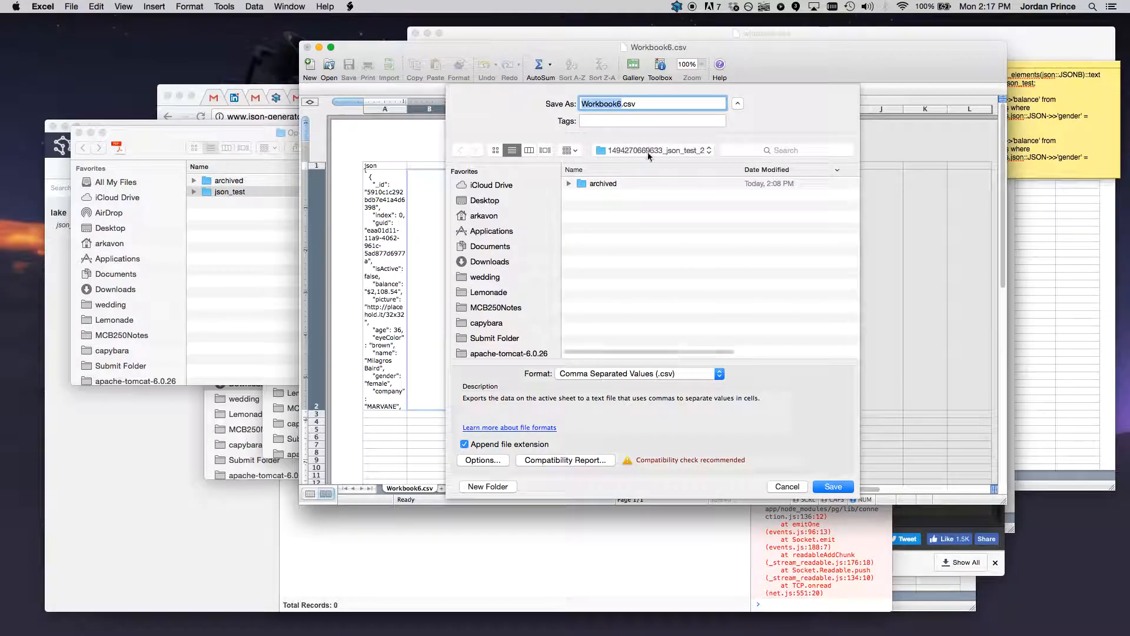
pyautogui.click(639, 150)
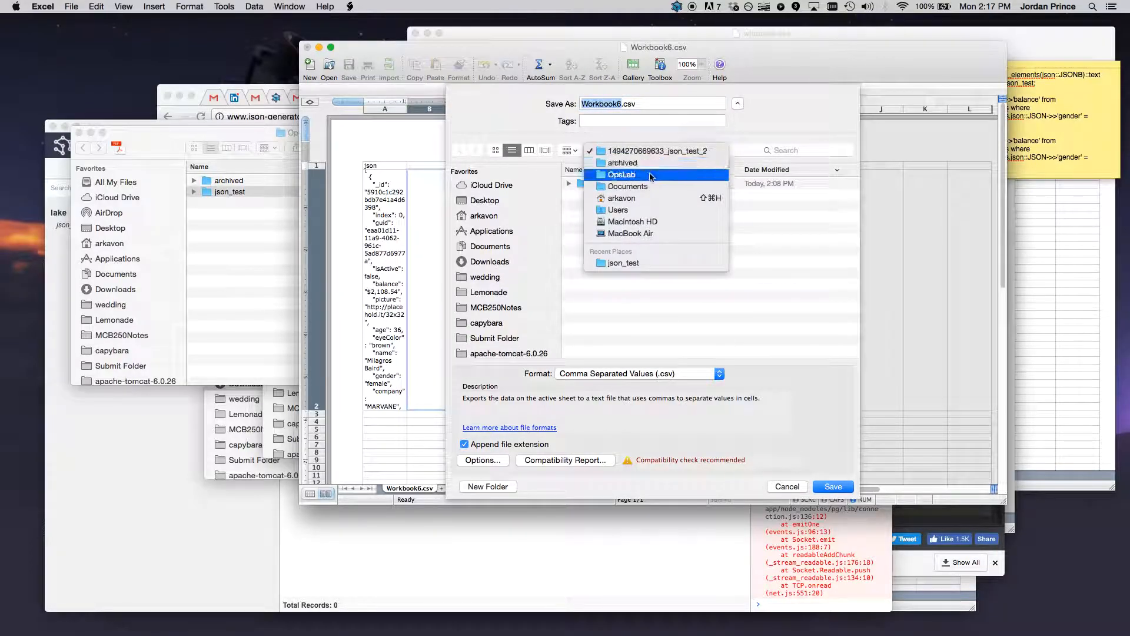
pyautogui.click(650, 171)
pyautogui.doubleClick(626, 185)
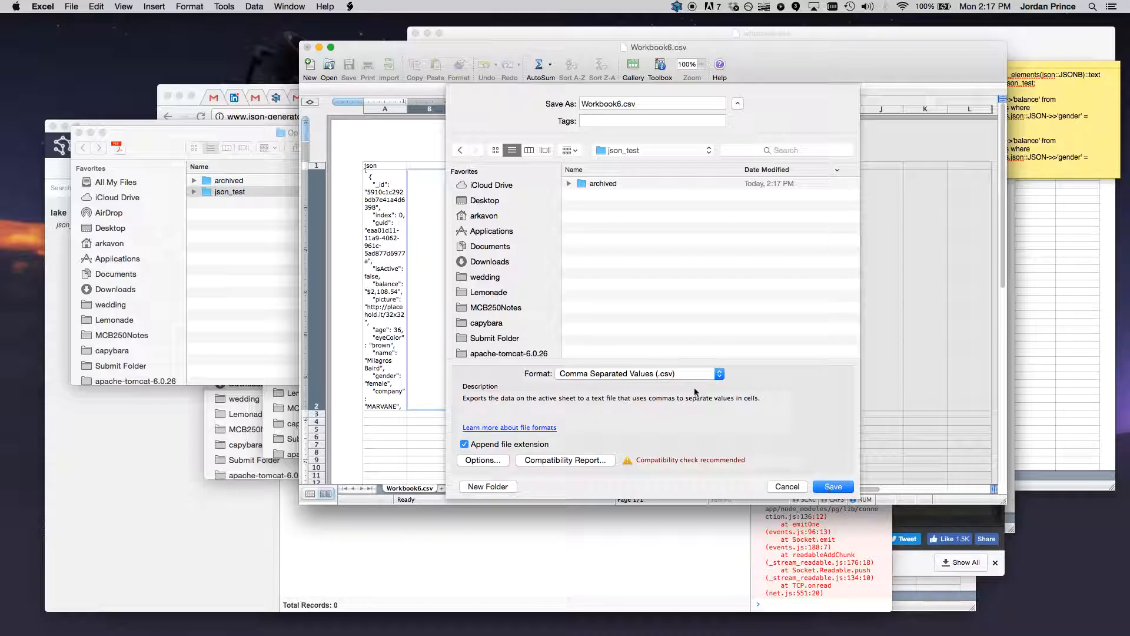
pyautogui.click(833, 486)
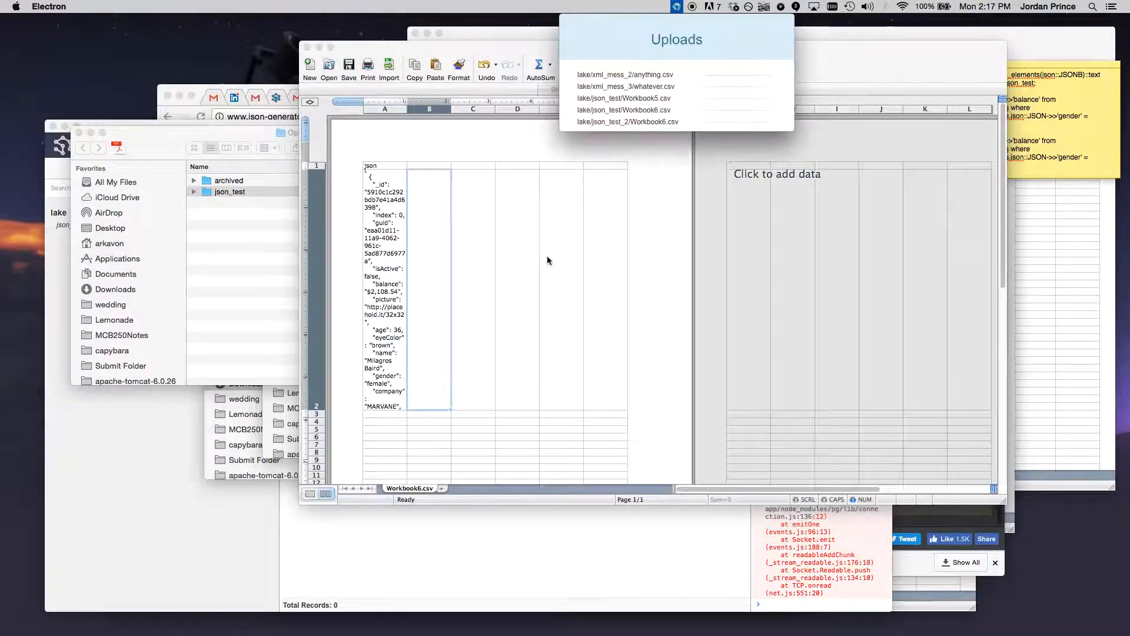
# Switch to OpsLab, open the json_test table under lake, and select the json cell of its record
pyautogui.click(170, 407)
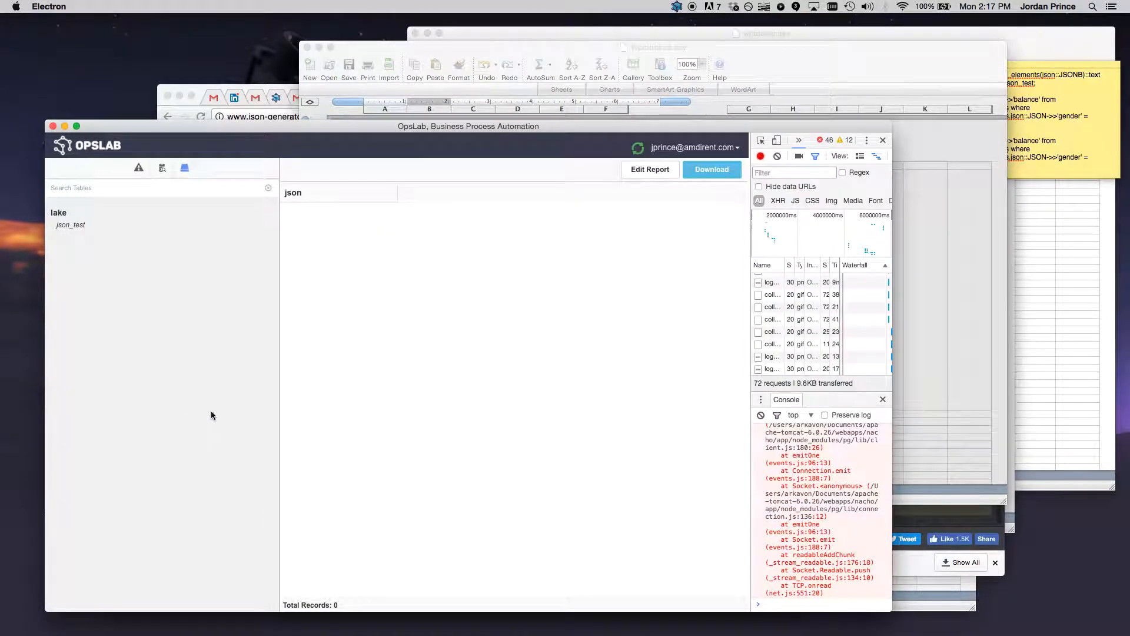
pyautogui.click(74, 229)
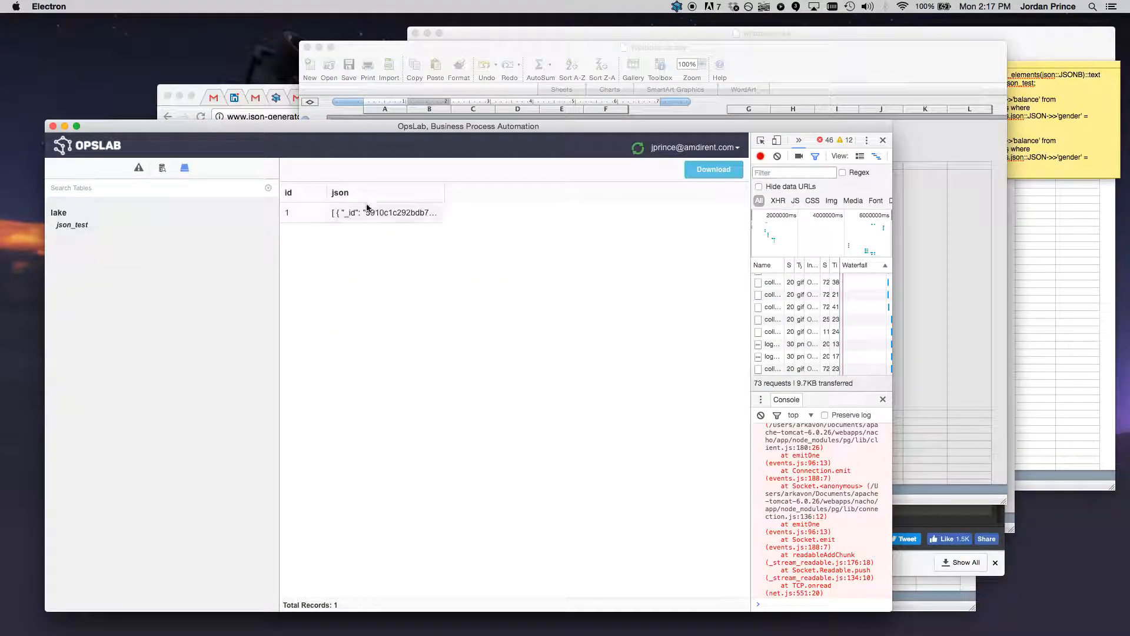
pyautogui.click(366, 211)
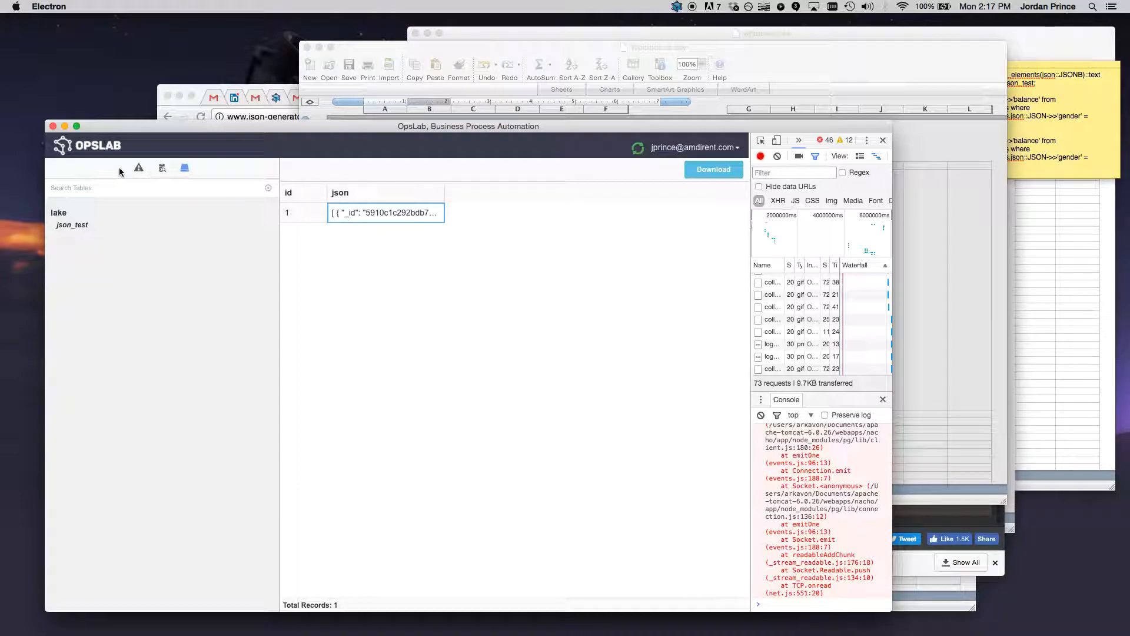
# Open the raw SQL report and clear its query, keeping the report name json_test.elements
pyautogui.click(162, 169)
pyautogui.click(470, 245)
pyautogui.press('super+a')
pyautogui.press('BackSpace')
pyautogui.doubleClick(401, 209)
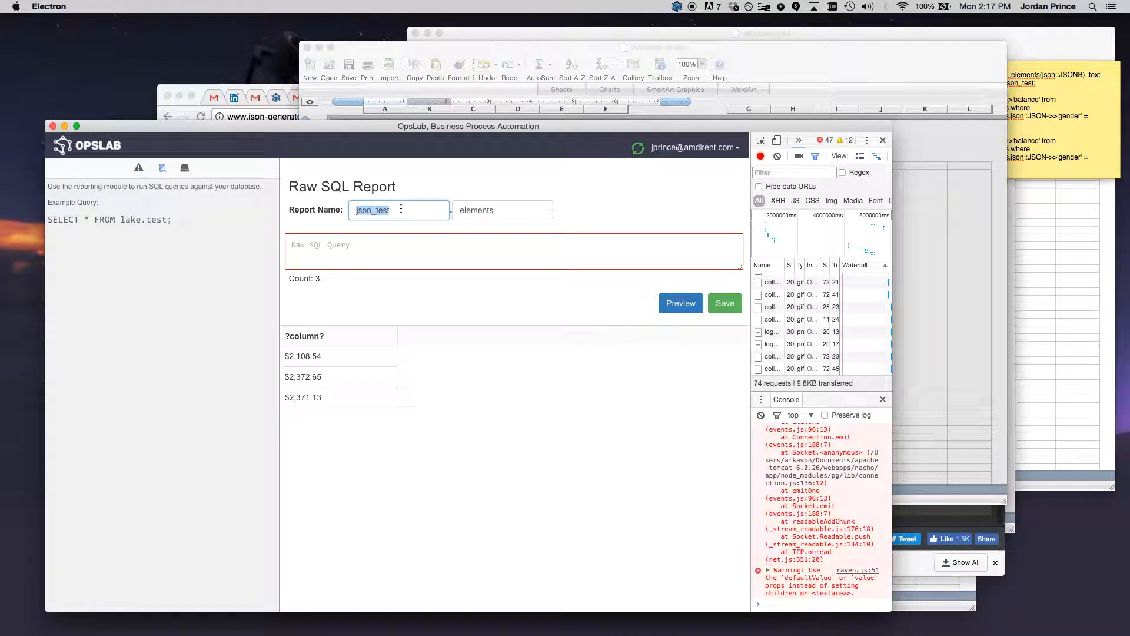
pyautogui.doubleClick(484, 212)
pyautogui.click(383, 212)
pyautogui.click(514, 256)
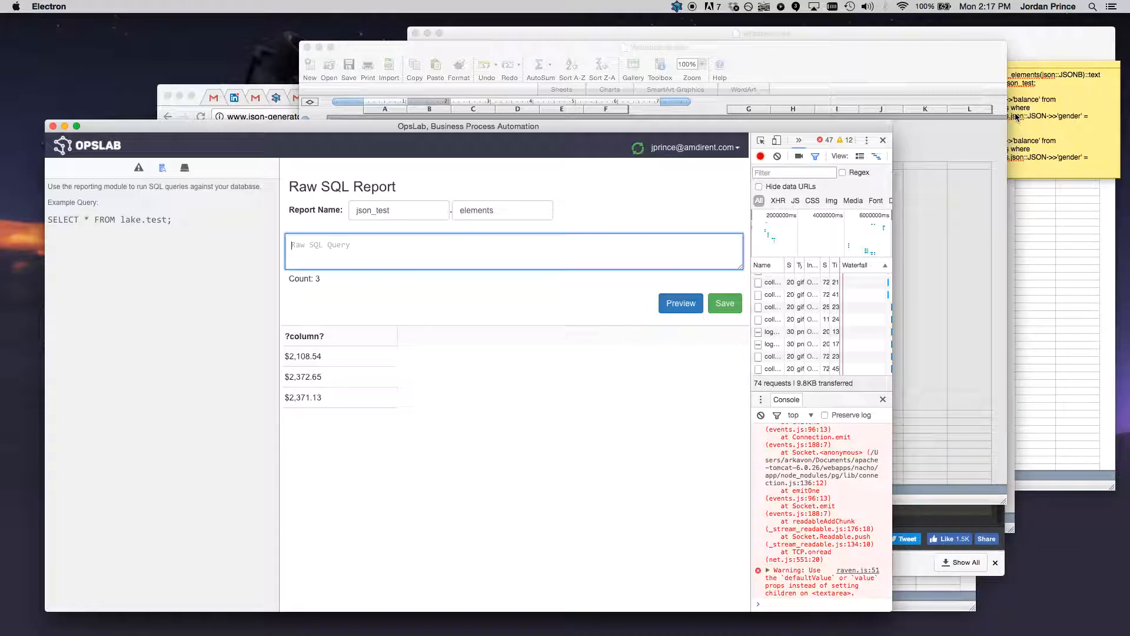
# Copy the query "select jsonb_array_elements(json::JSONB)::text as json from lake.json_test;" from the sticky note into the json_test.elements report's query
pyautogui.click(1063, 136)
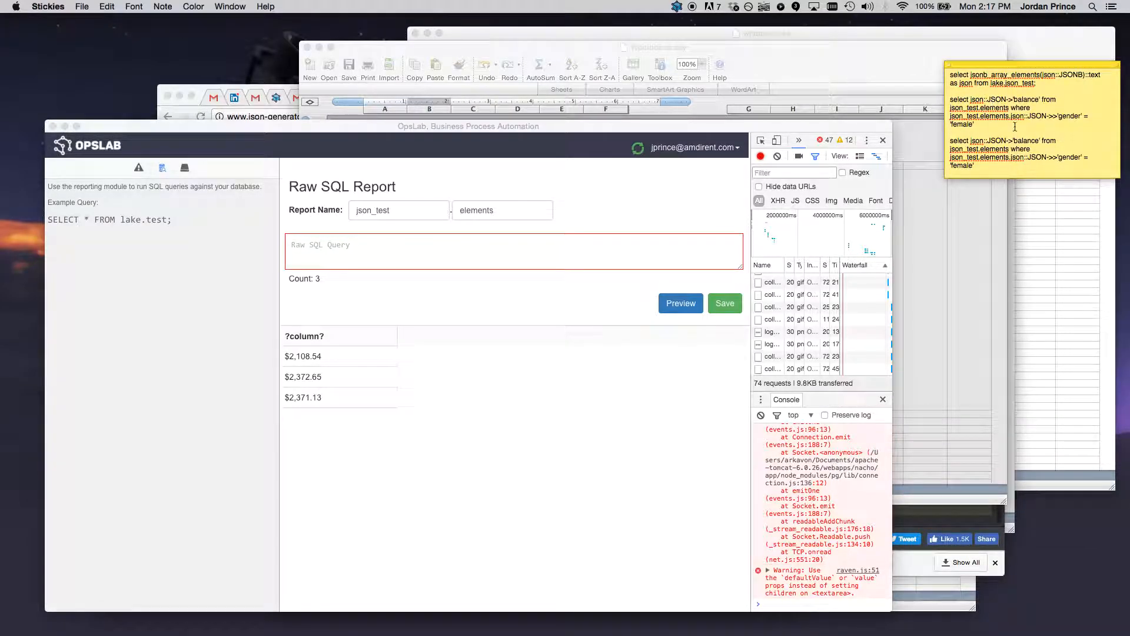
pyautogui.moveTo(1048, 80); pyautogui.dragTo(998, 70)
pyautogui.rightClick(998, 69)
pyautogui.click(989, 122)
pyautogui.click(571, 245)
pyautogui.rightClick(571, 245)
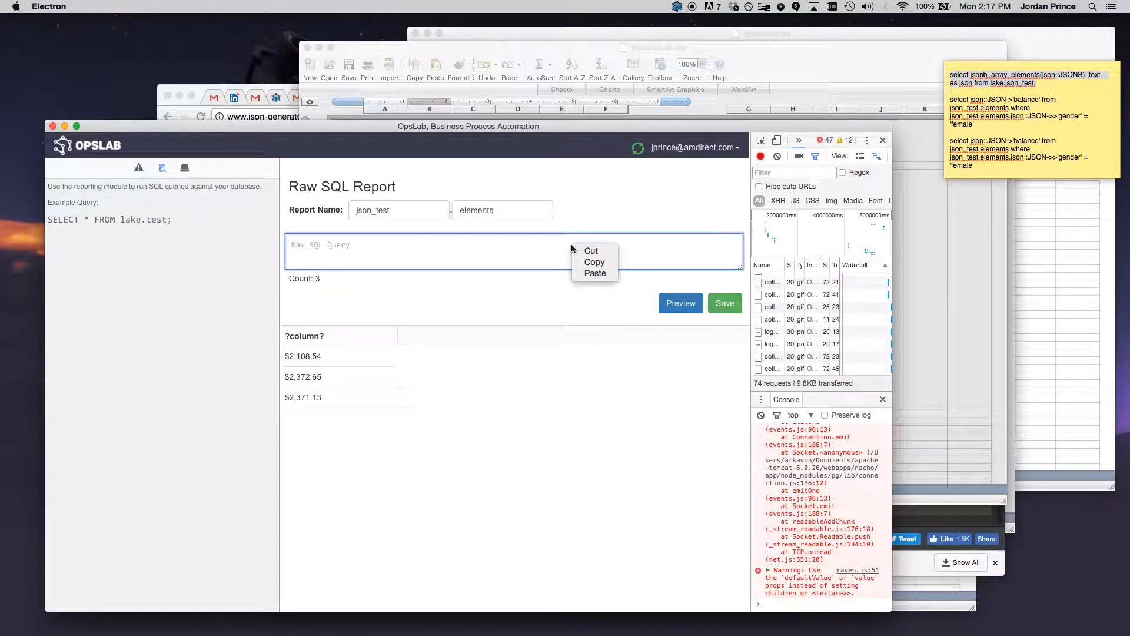
pyautogui.click(590, 274)
# Preview and save the json_test.elements report, and compare its records with the lake json_test table
pyautogui.moveTo(310, 244); pyautogui.dragTo(480, 246)
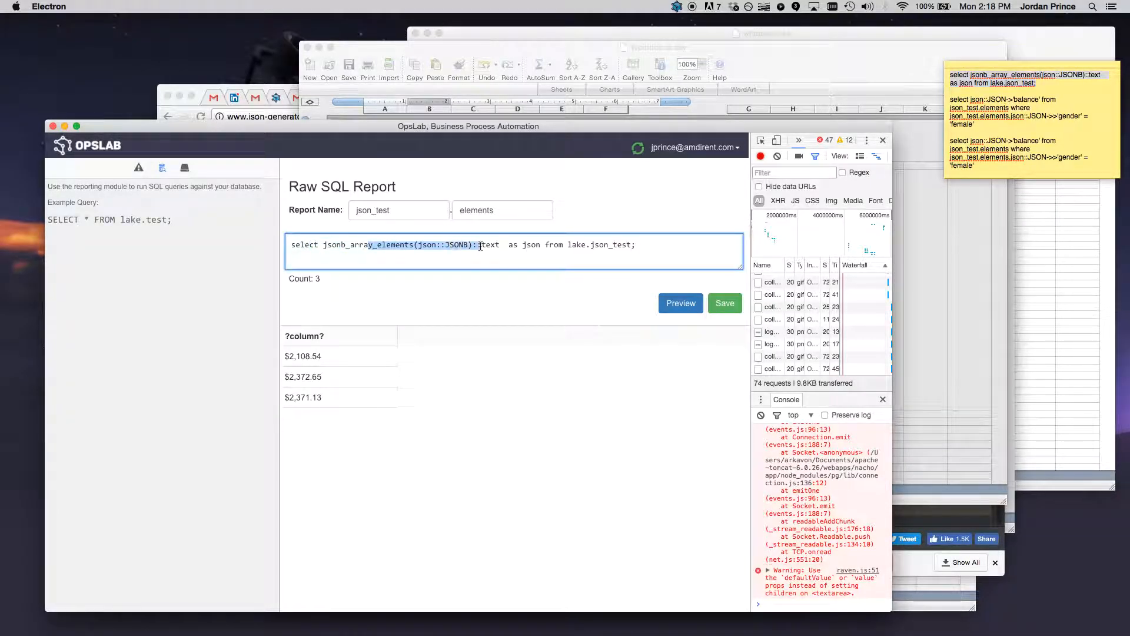
pyautogui.click(613, 245)
pyautogui.moveTo(632, 247); pyautogui.dragTo(588, 247)
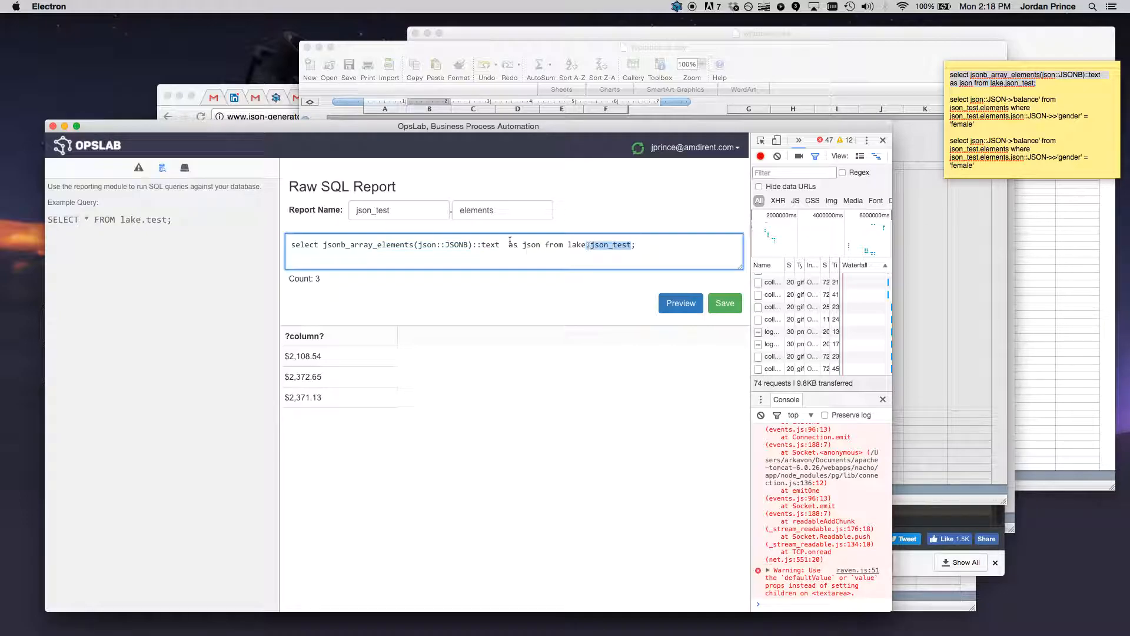
pyautogui.click(508, 244)
pyautogui.click(680, 303)
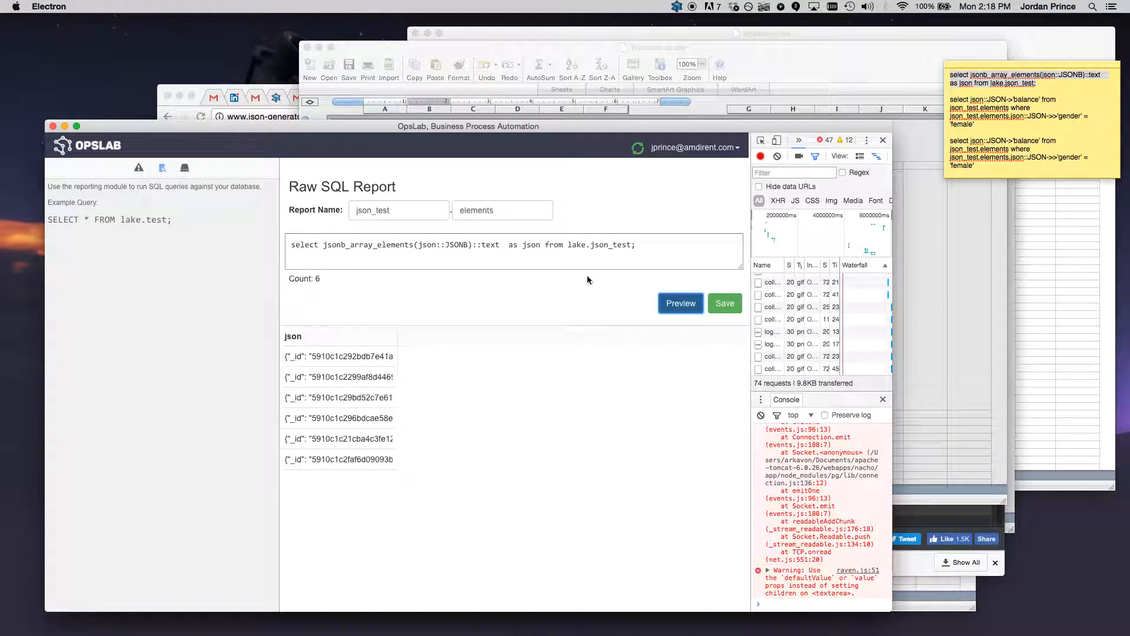
pyautogui.click(728, 308)
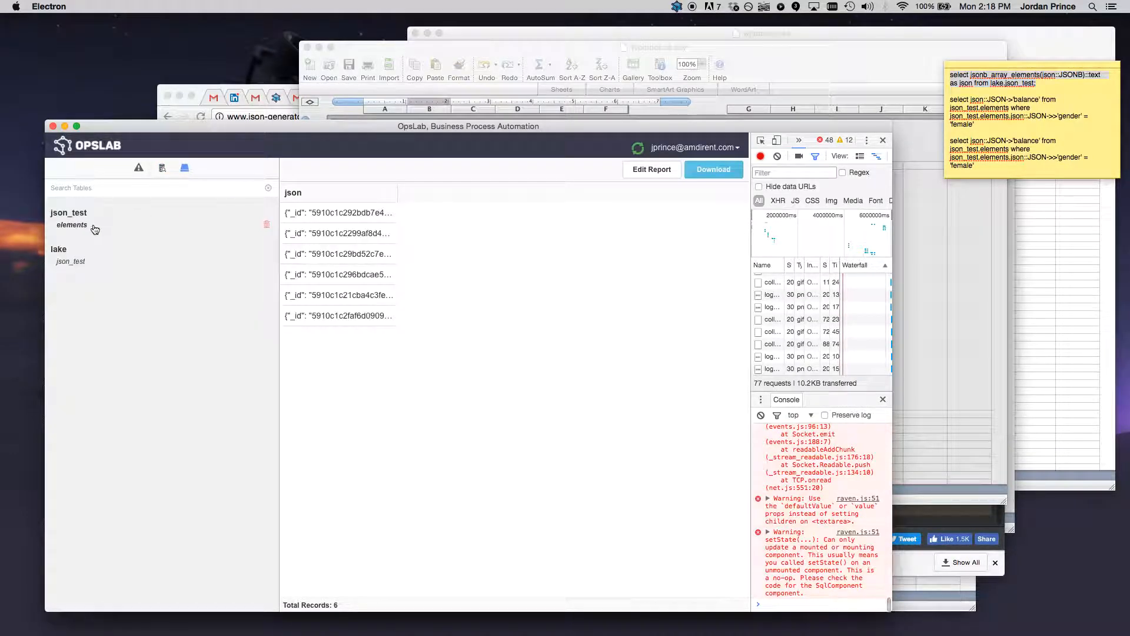
pyautogui.click(72, 260)
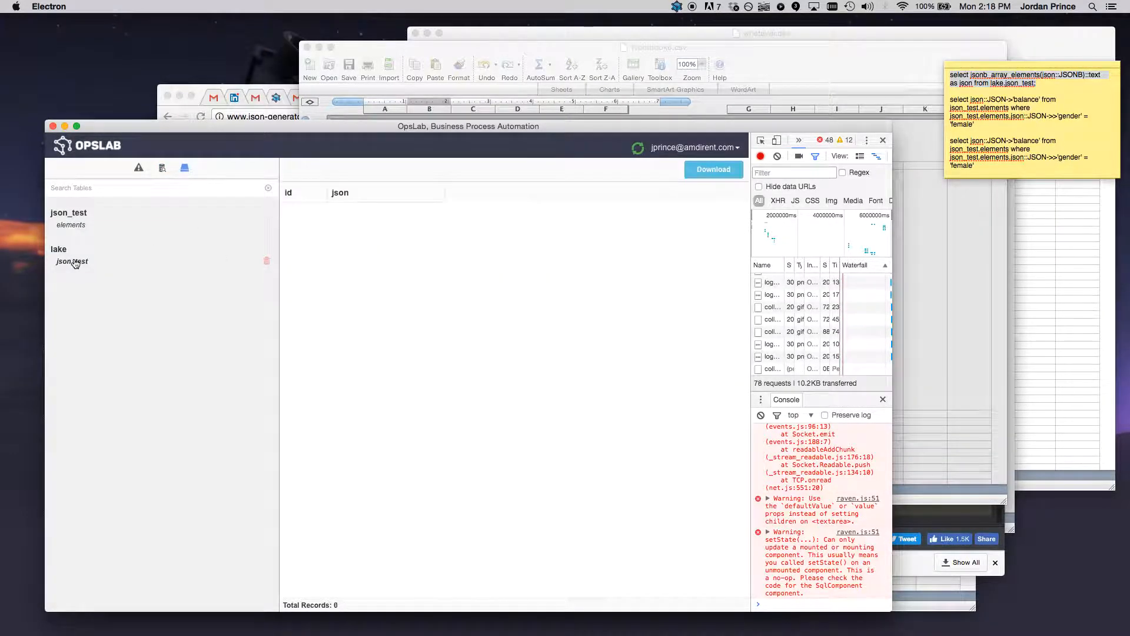
pyautogui.click(80, 225)
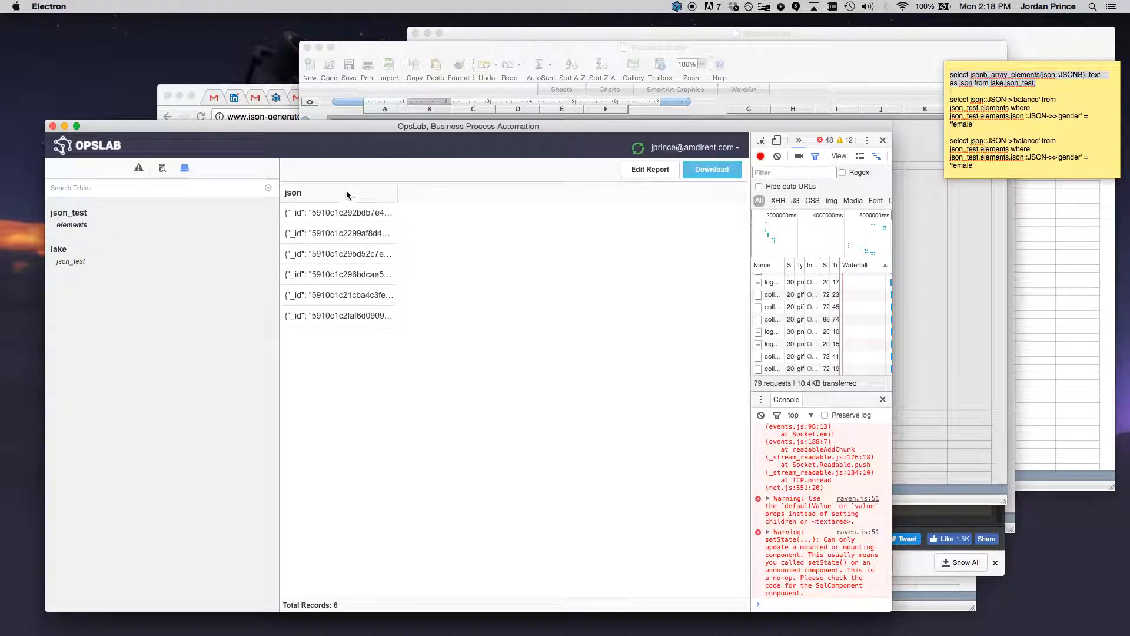
# Start a new raw SQL report named json_test.balances
pyautogui.click(163, 170)
pyautogui.click(375, 218)
pyautogui.write('json_test')
pyautogui.press('Tab')
pyautogui.write('b')
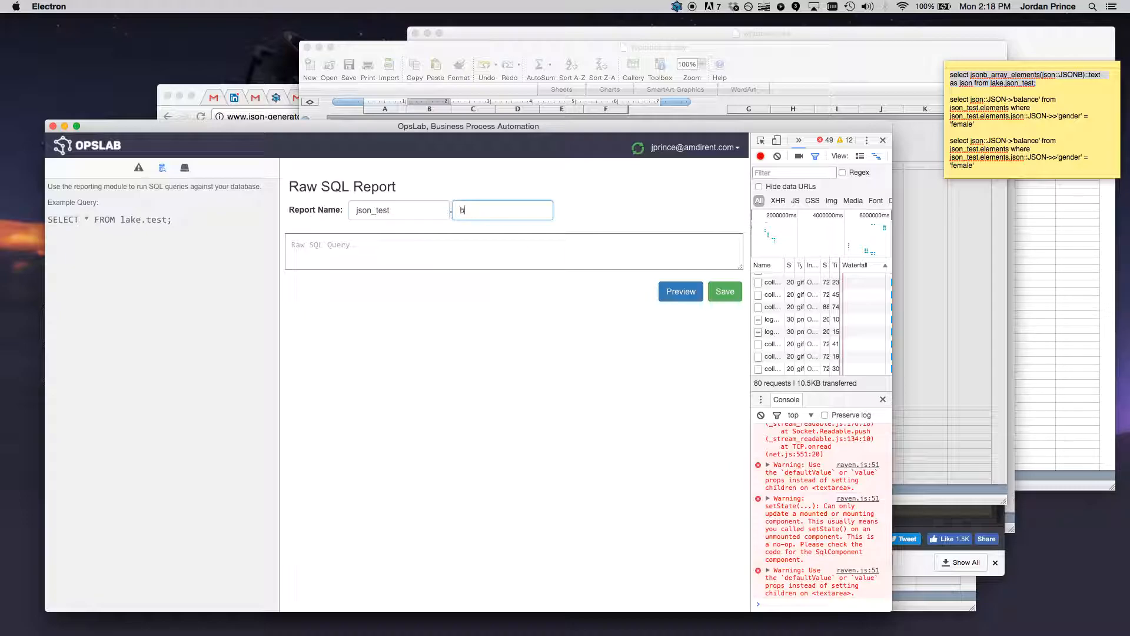
pyautogui.click(525, 247)
pyautogui.click(523, 214)
# Copy "select json::JSON->'balance' from json_test.elements" from the sticky note into the balances query and preview it
pyautogui.click(1025, 118)
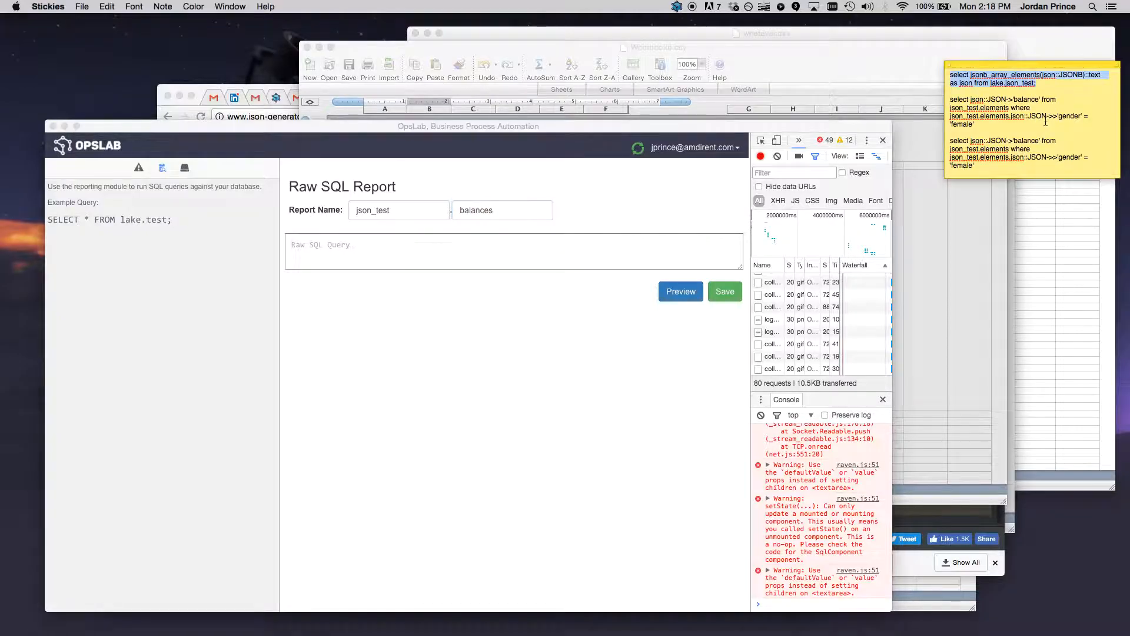
pyautogui.moveTo(1011, 107); pyautogui.dragTo(932, 100)
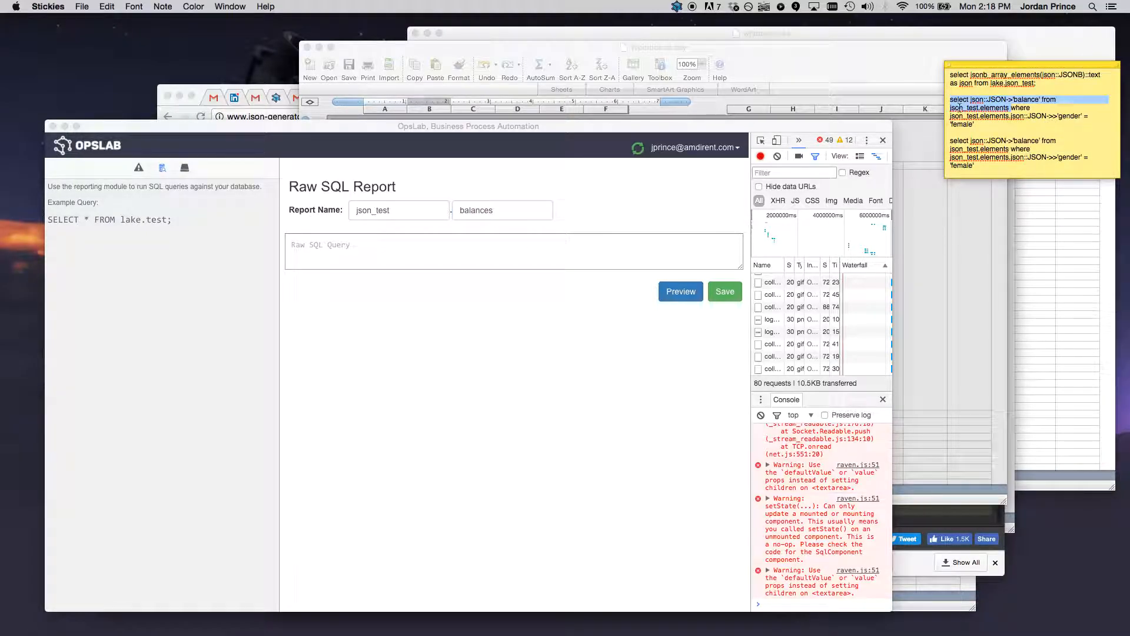
pyautogui.rightClick(966, 102)
pyautogui.click(824, 156)
pyautogui.click(419, 241)
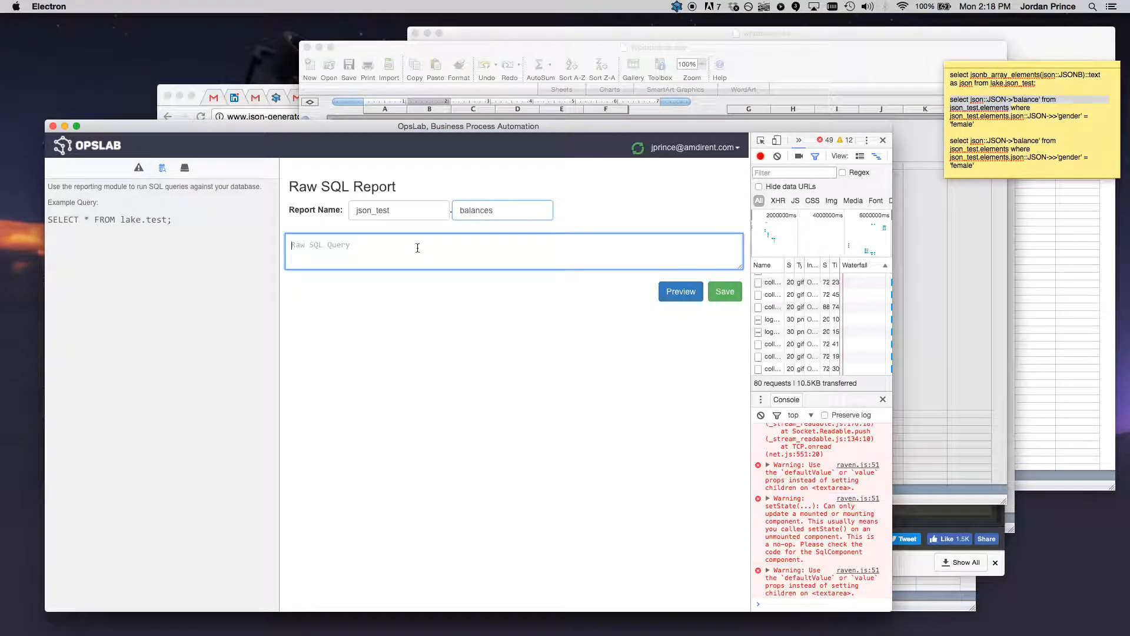
pyautogui.rightClick(418, 246)
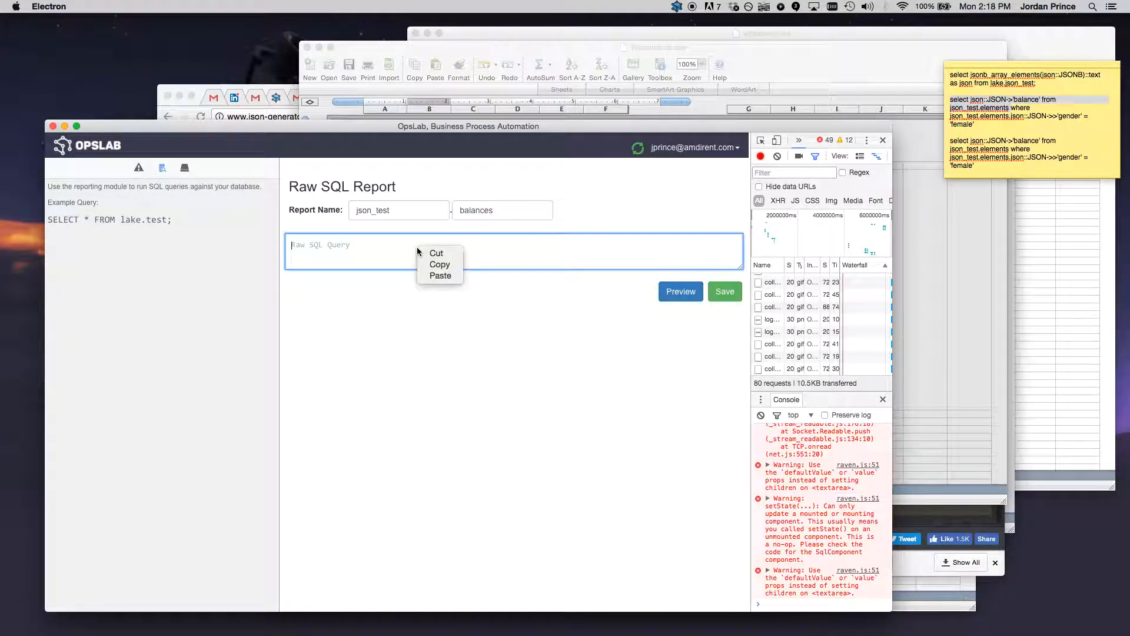
pyautogui.click(441, 275)
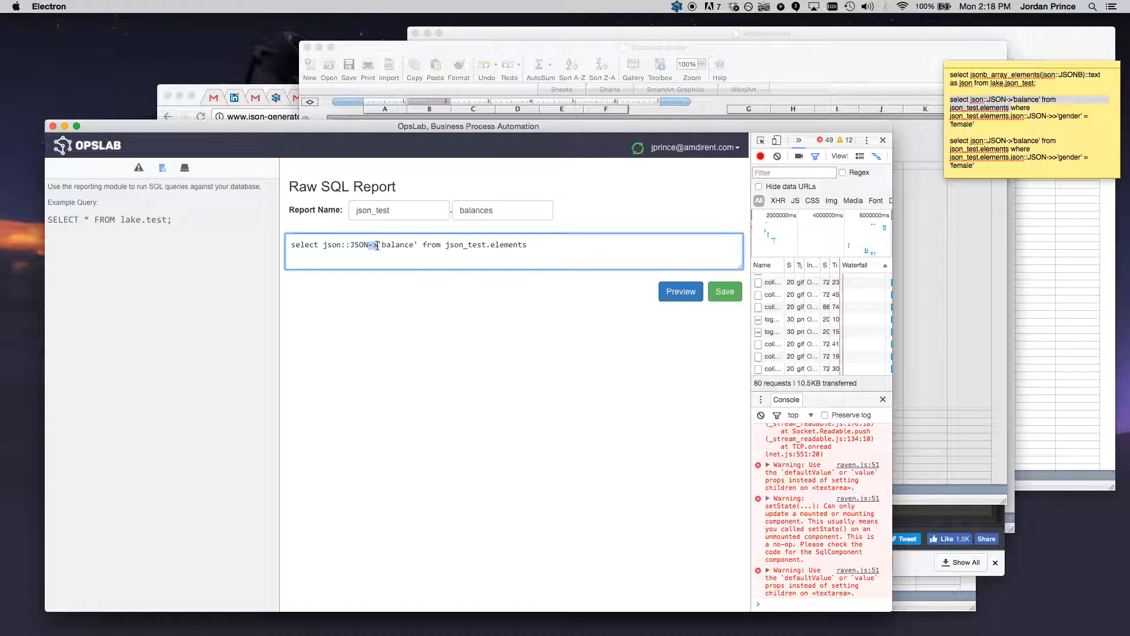
pyautogui.click(436, 251)
pyautogui.click(677, 291)
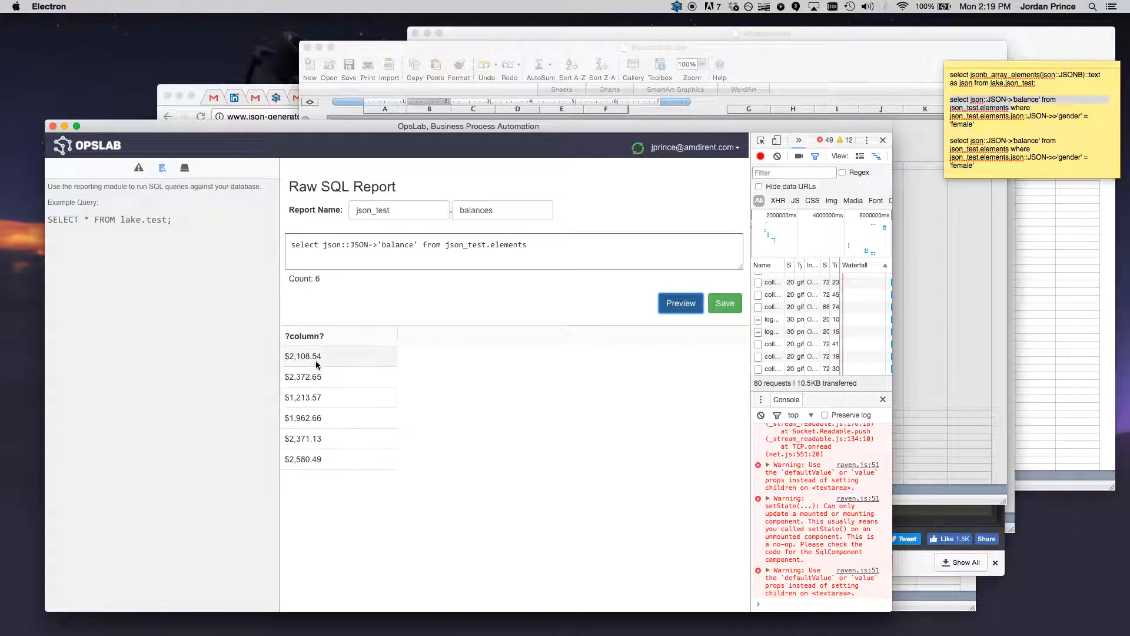
# Append the sticky note's clause "where json_test.elements.json::JSON->>'gender' = 'female'" to the balances query and preview it
pyautogui.click(606, 252)
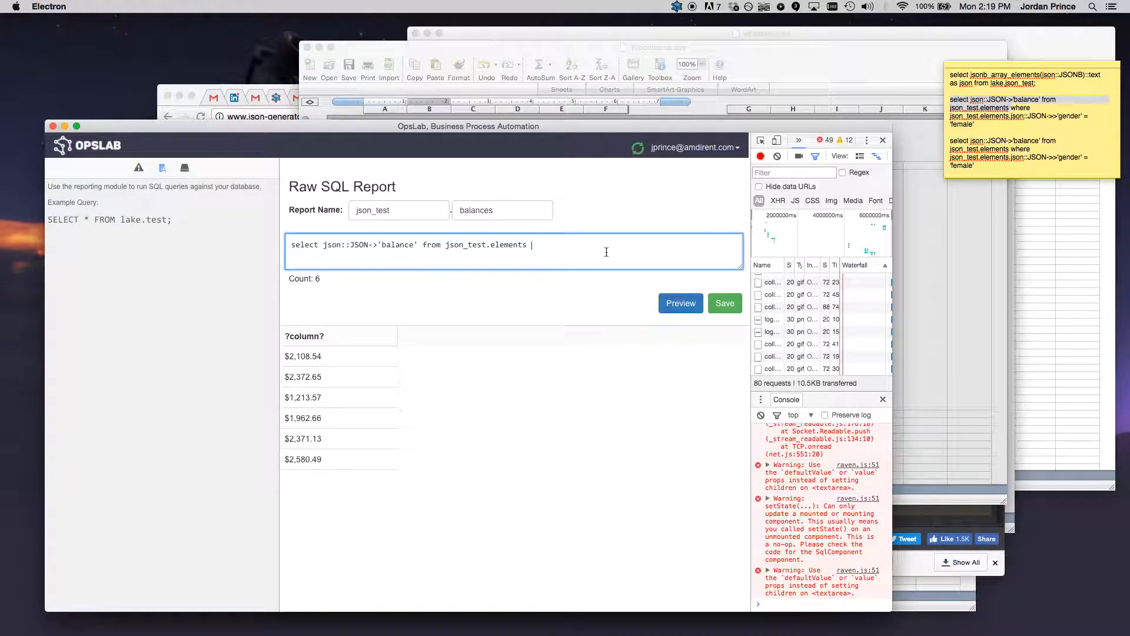
pyautogui.click(1070, 126)
pyautogui.moveTo(1013, 125); pyautogui.dragTo(1011, 111)
pyautogui.rightClick(1012, 111)
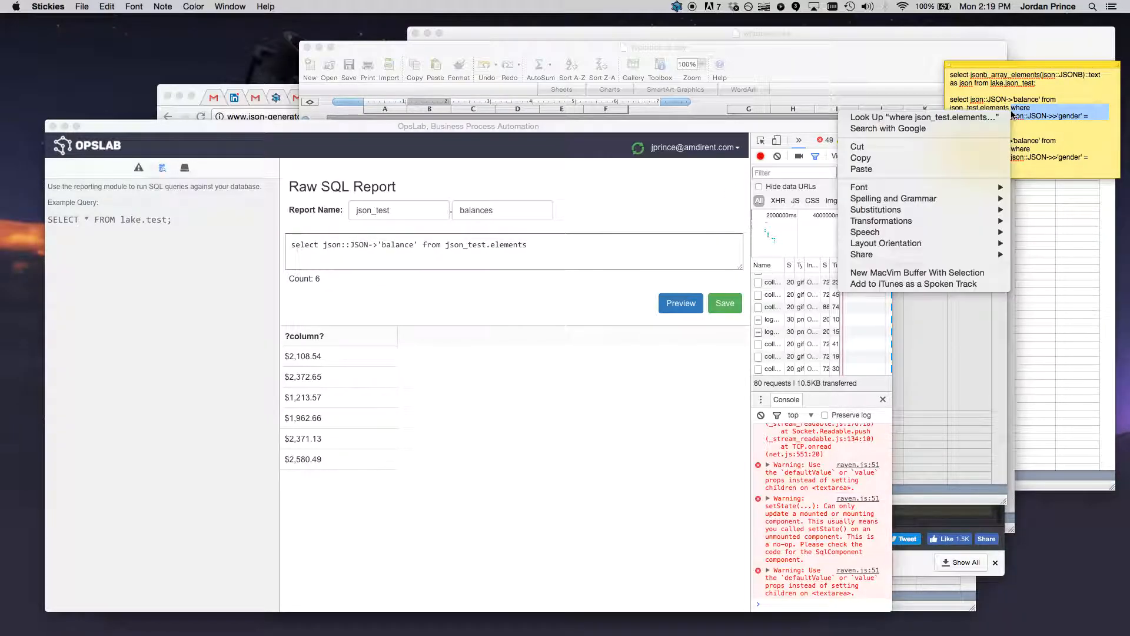
pyautogui.click(965, 155)
pyautogui.click(657, 245)
pyautogui.rightClick(658, 245)
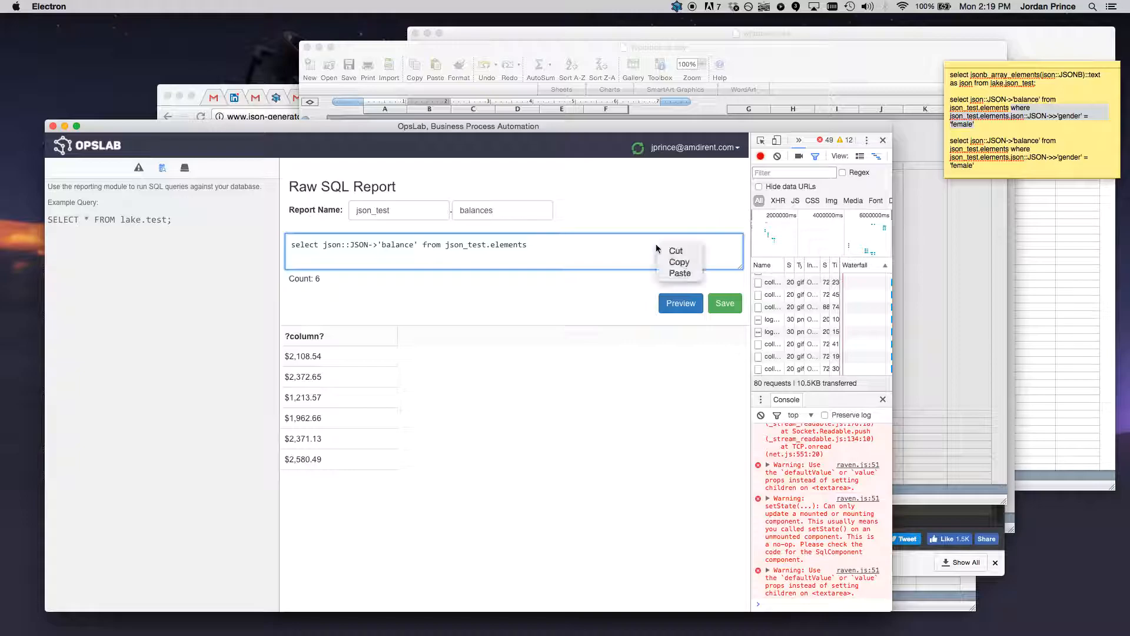
pyautogui.click(686, 273)
pyautogui.click(530, 244)
pyautogui.click(670, 304)
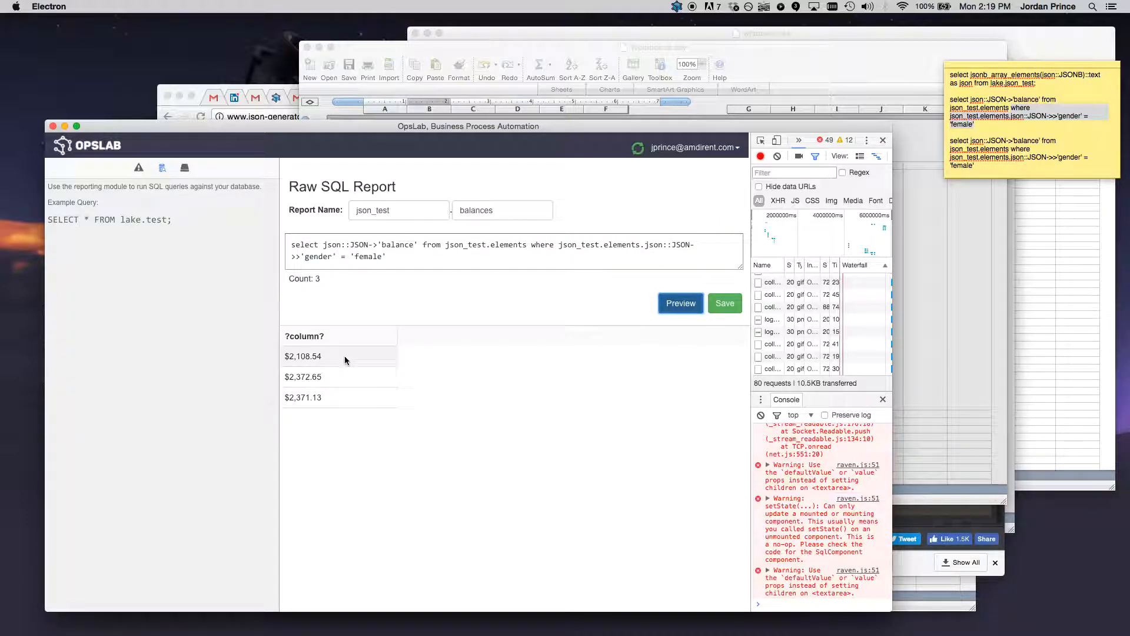
# Alias the selected JSON value with "as balance" in the query, and preview and save the json_test.balances report
pyautogui.click(415, 246)
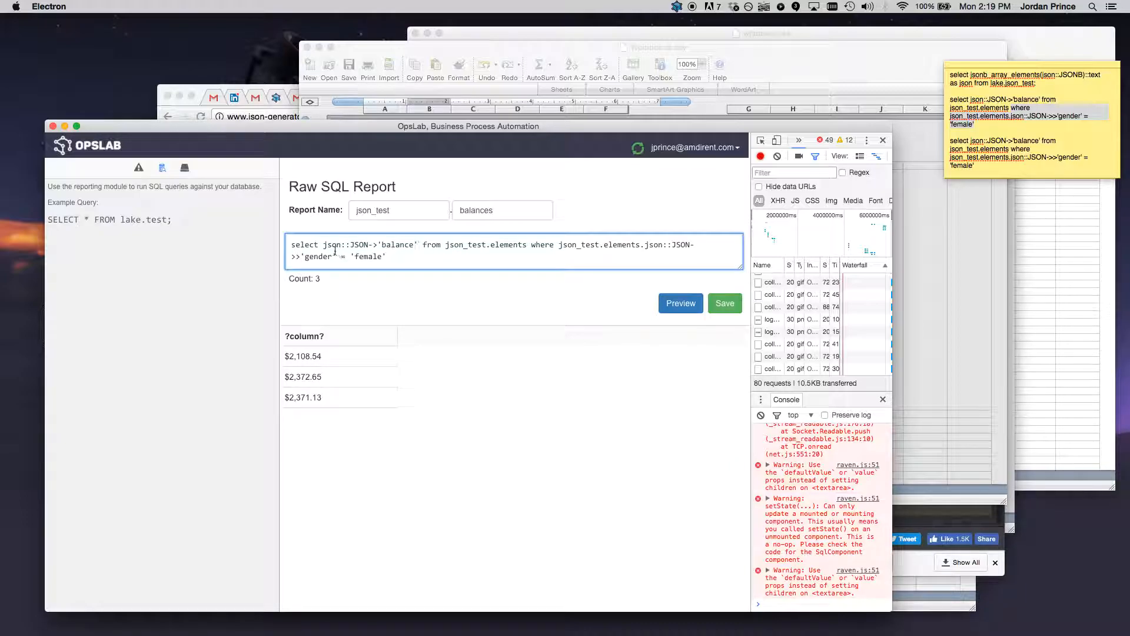
pyautogui.write('as ')
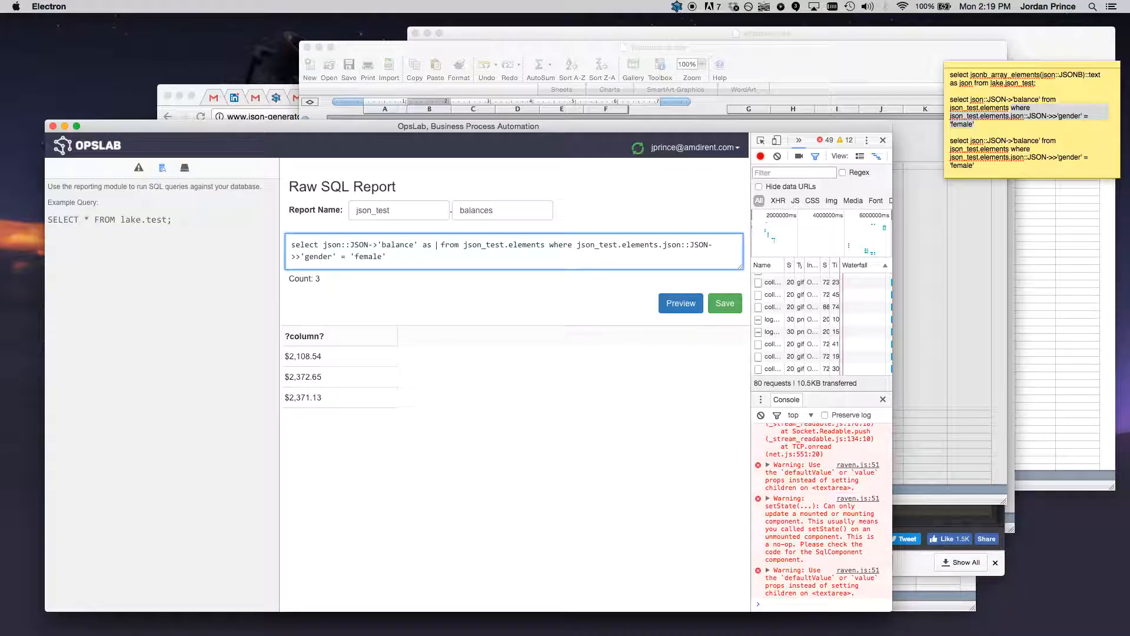
pyautogui.write('balance')
pyautogui.click(684, 302)
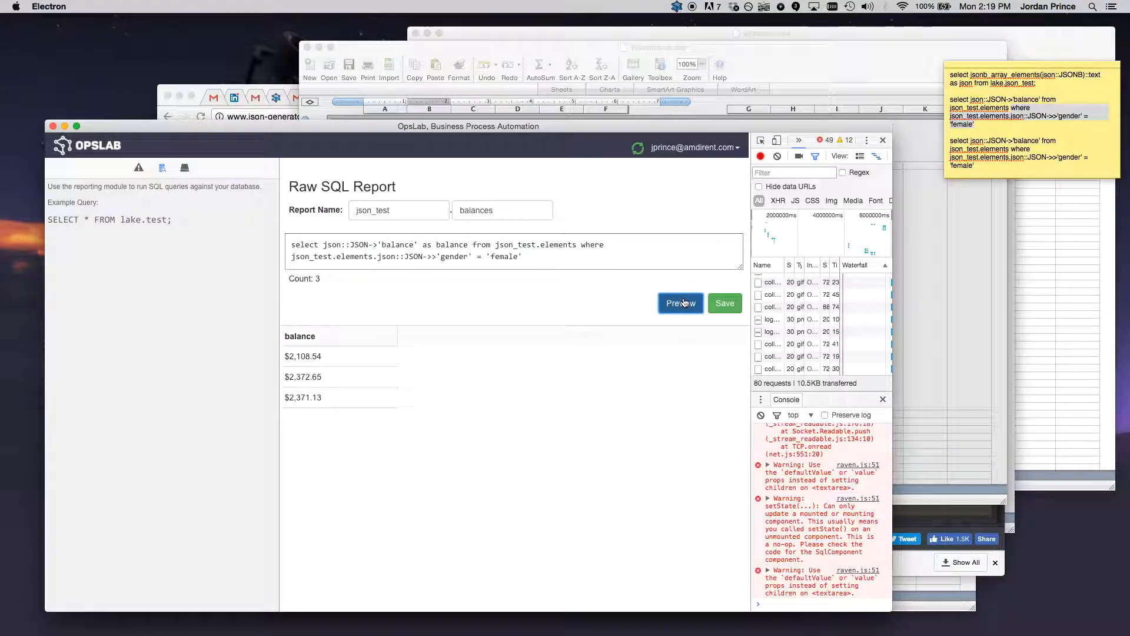
pyautogui.click(730, 307)
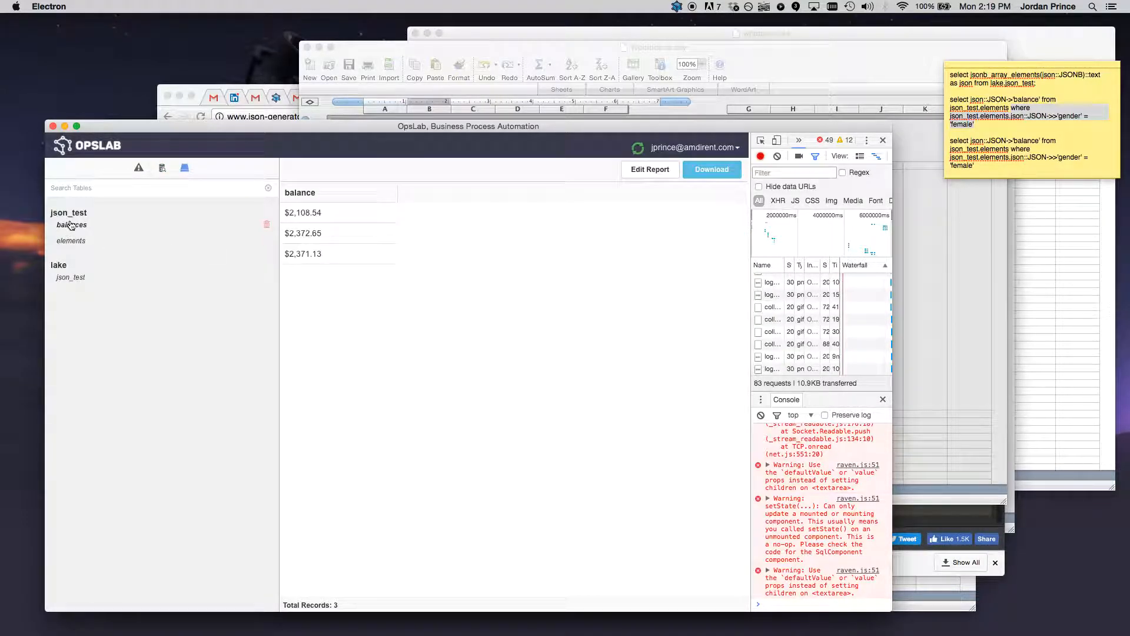
# Compare the saved elements and balances reports under json_test, ending on balances
pyautogui.click(88, 243)
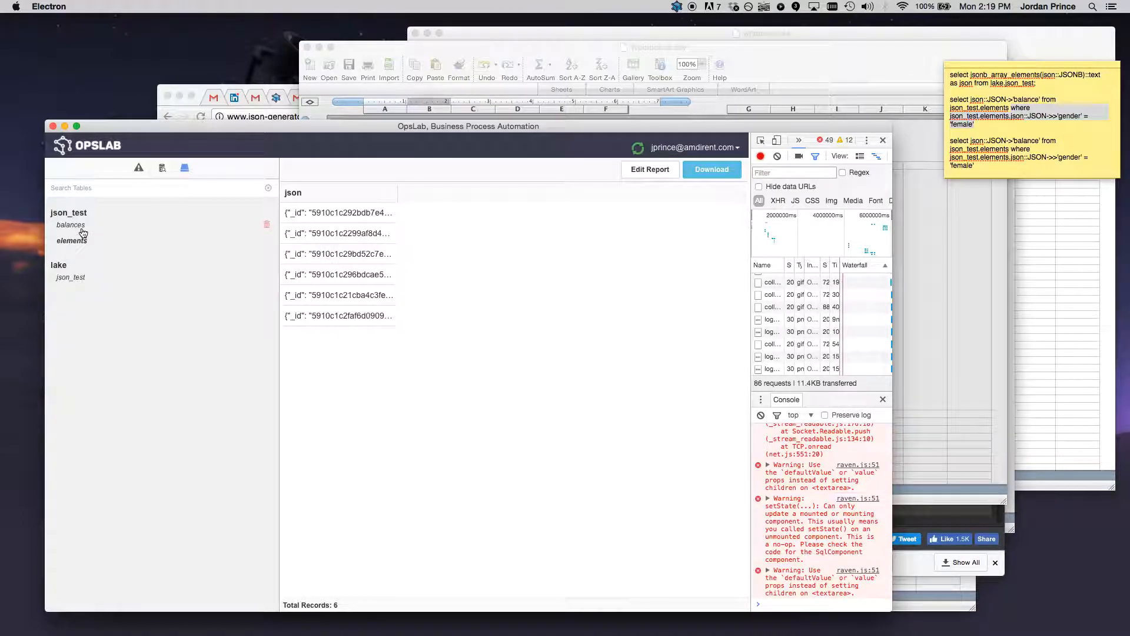
pyautogui.click(83, 231)
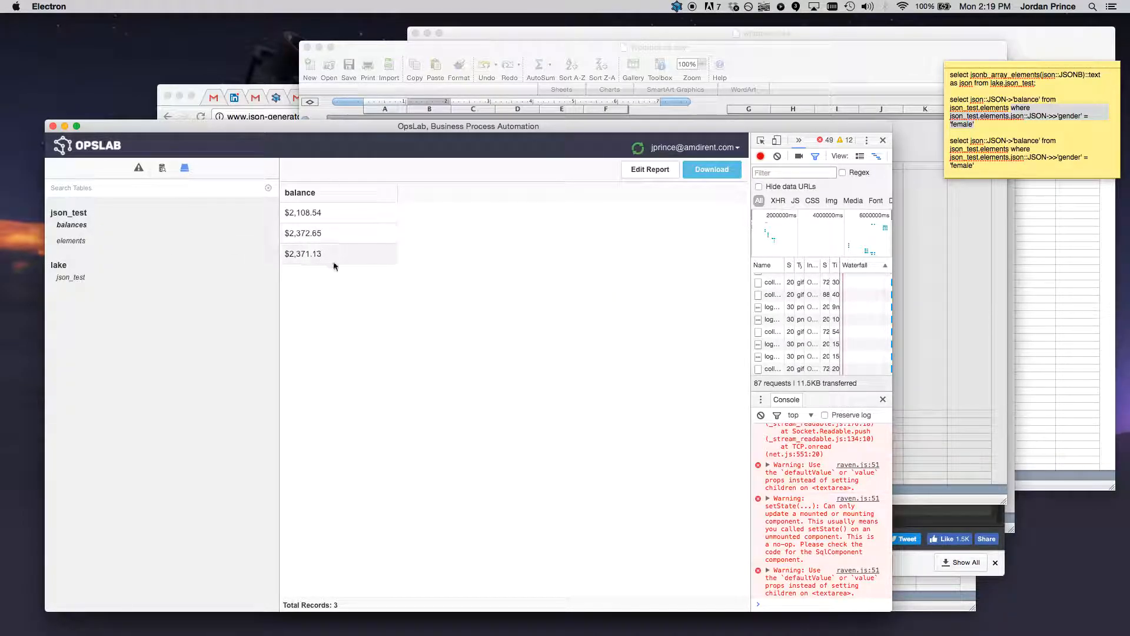
pyautogui.click(75, 240)
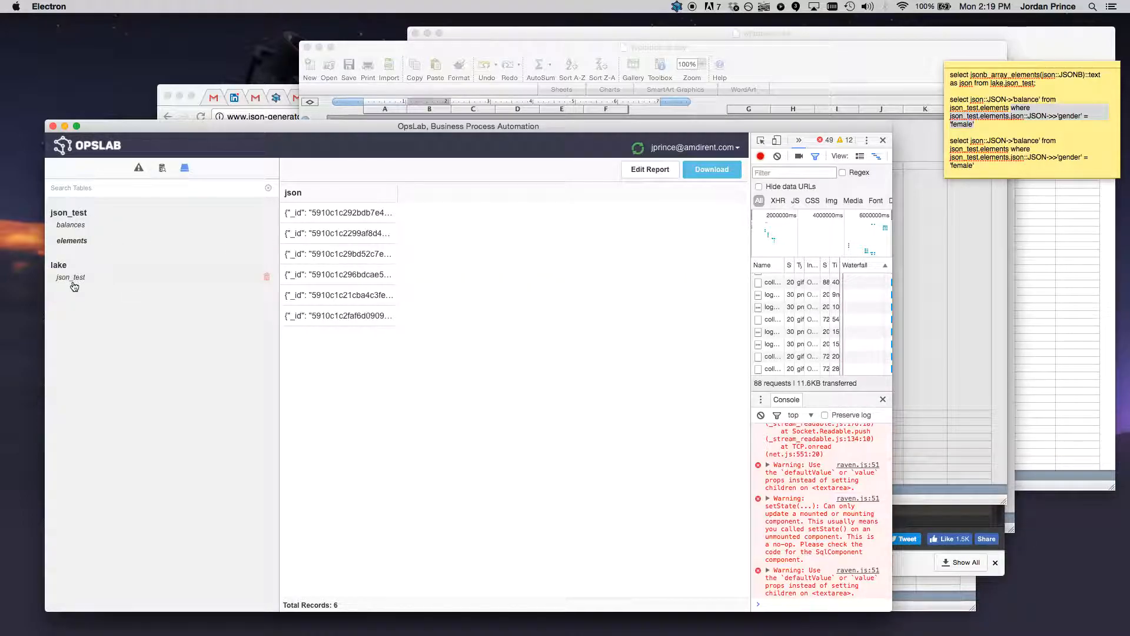
pyautogui.click(83, 230)
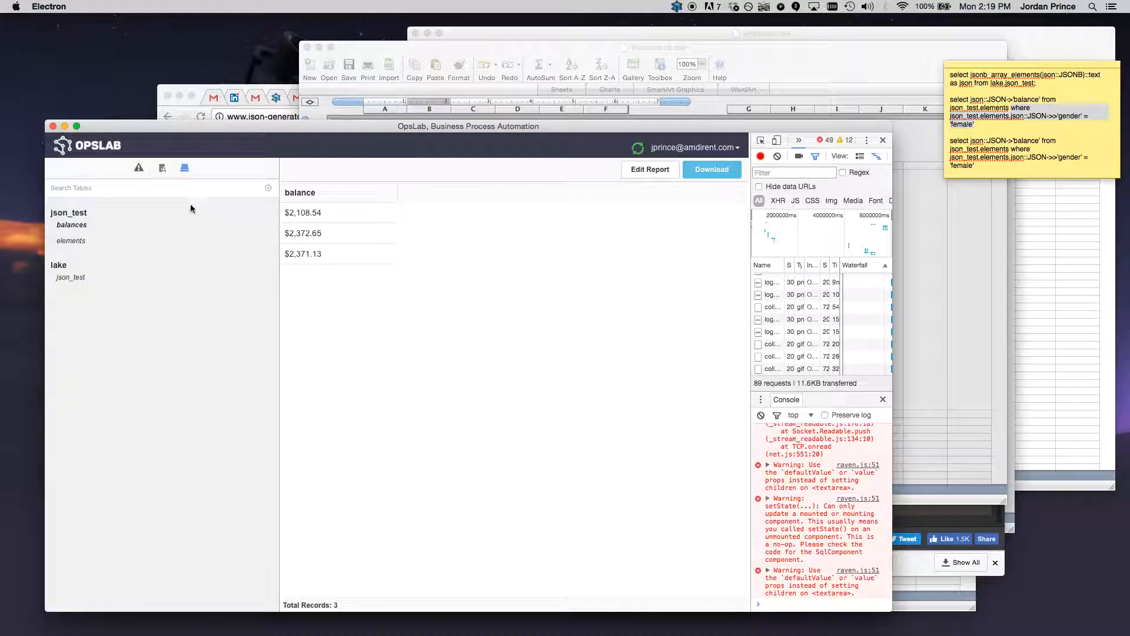